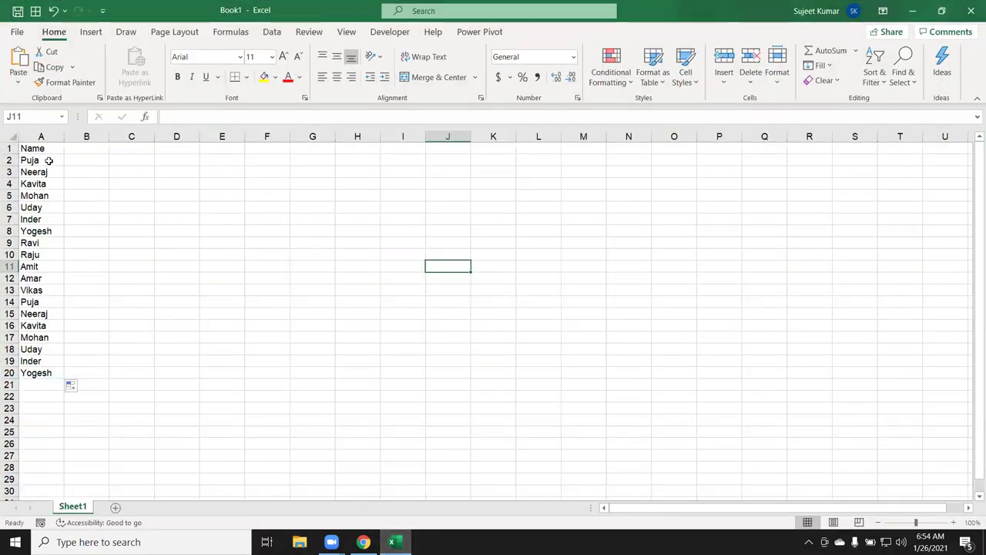
- Select the names under the Name header in Excel, then return to cell A2
left_click_drag(46, 160, 48, 376)
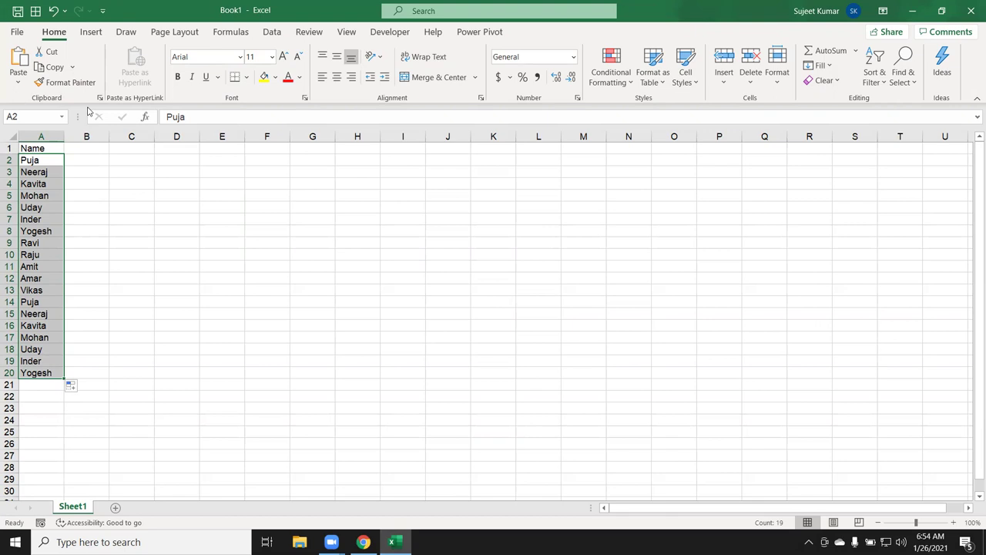
key("Right")
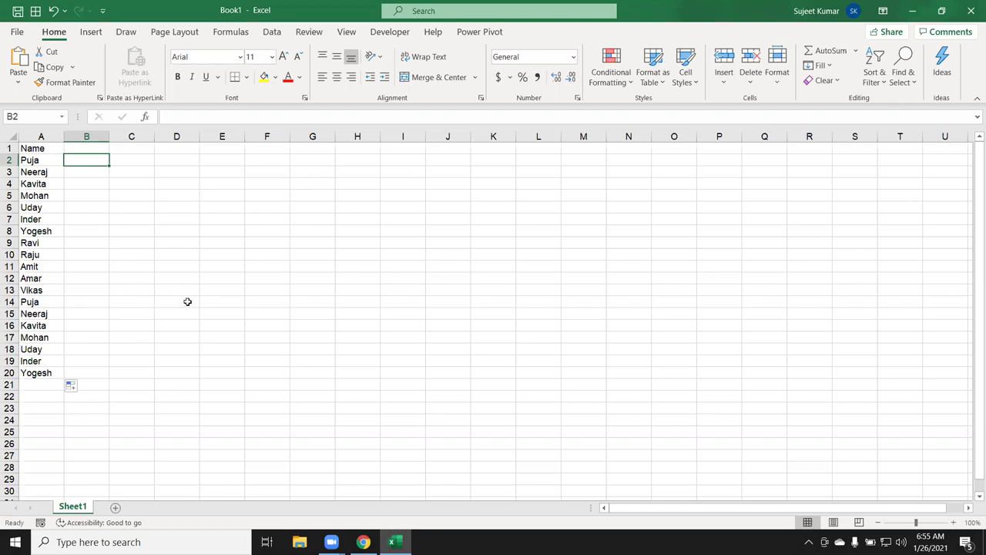
key("Left")
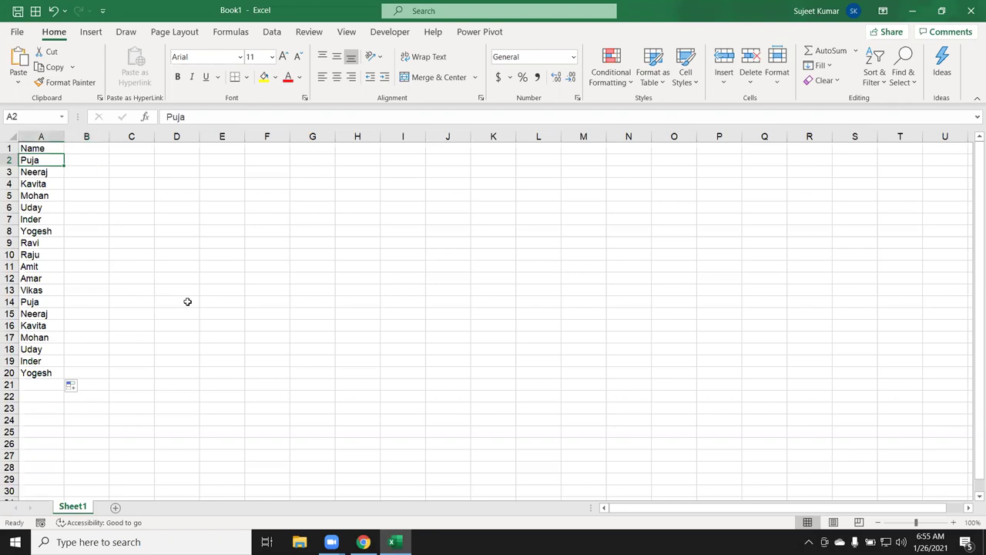
- In Chrome, browse Classplus App Downloads, Study Material videos, and the Store
left_click(363, 542)
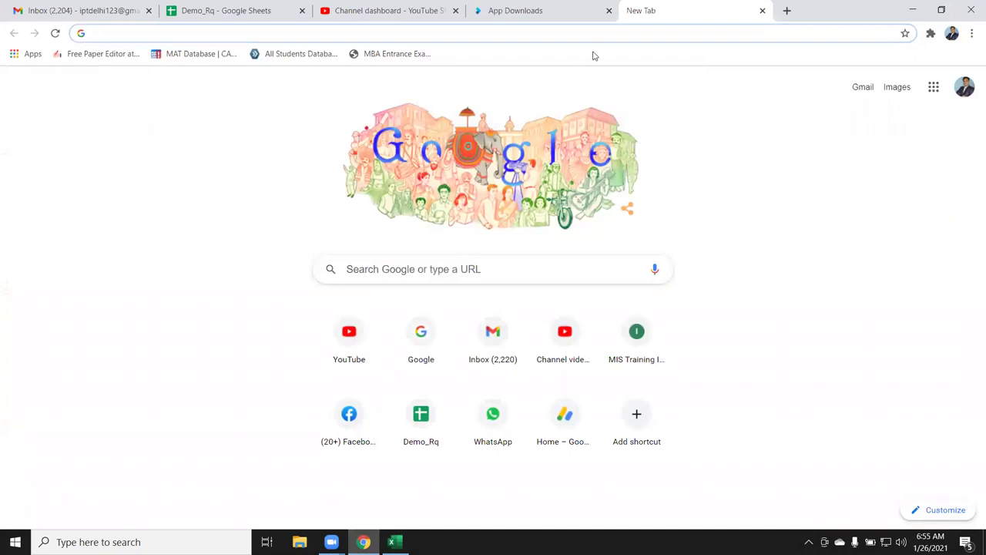
left_click(585, 21)
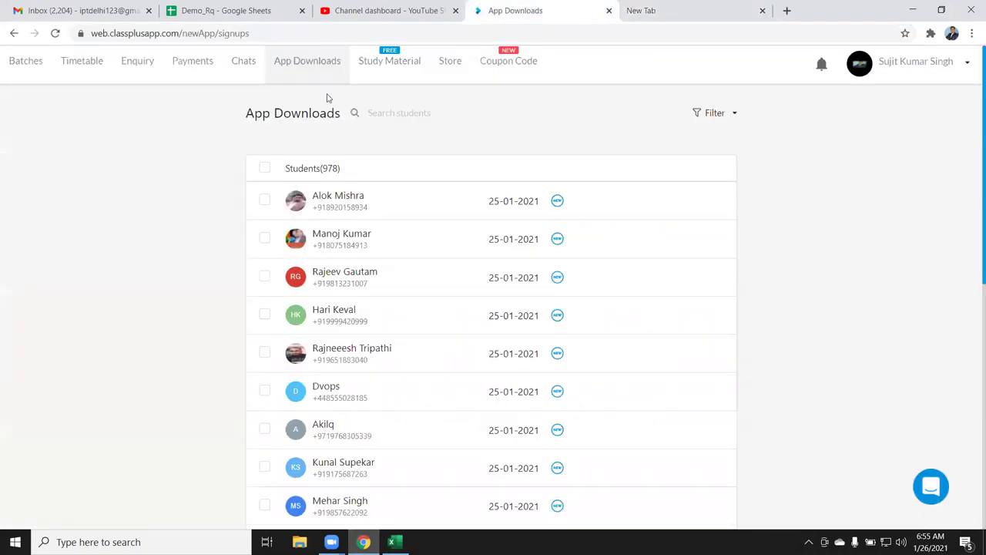
left_click(406, 57)
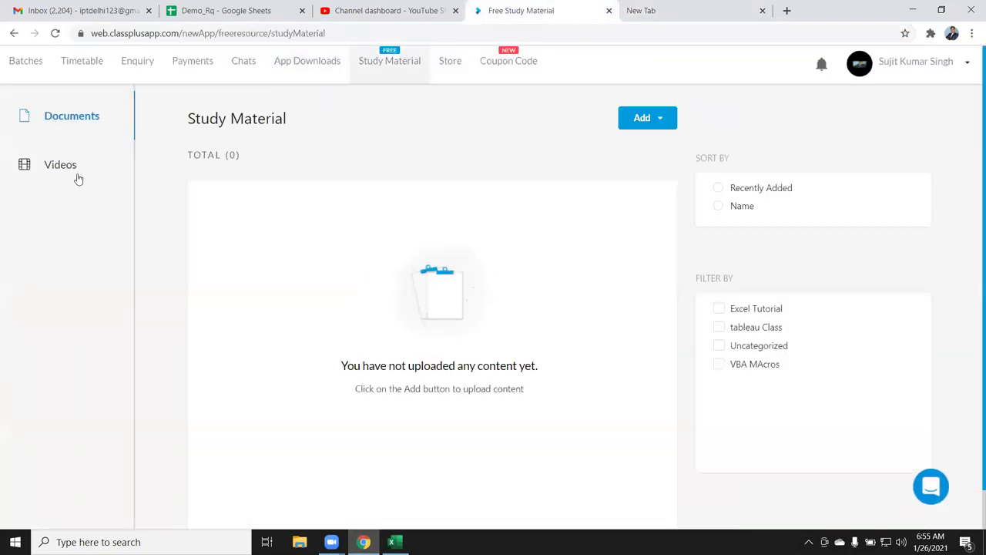
left_click(77, 178)
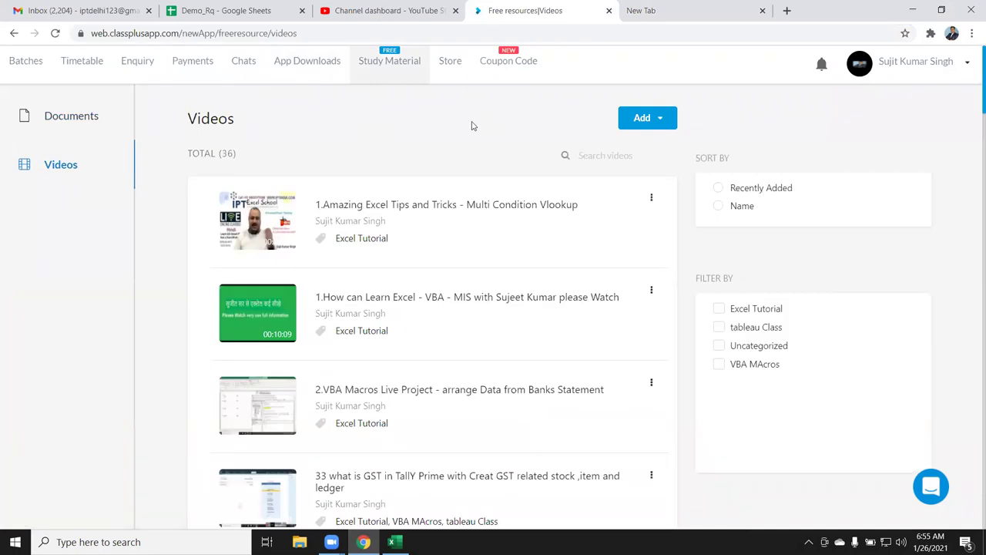
left_click(451, 61)
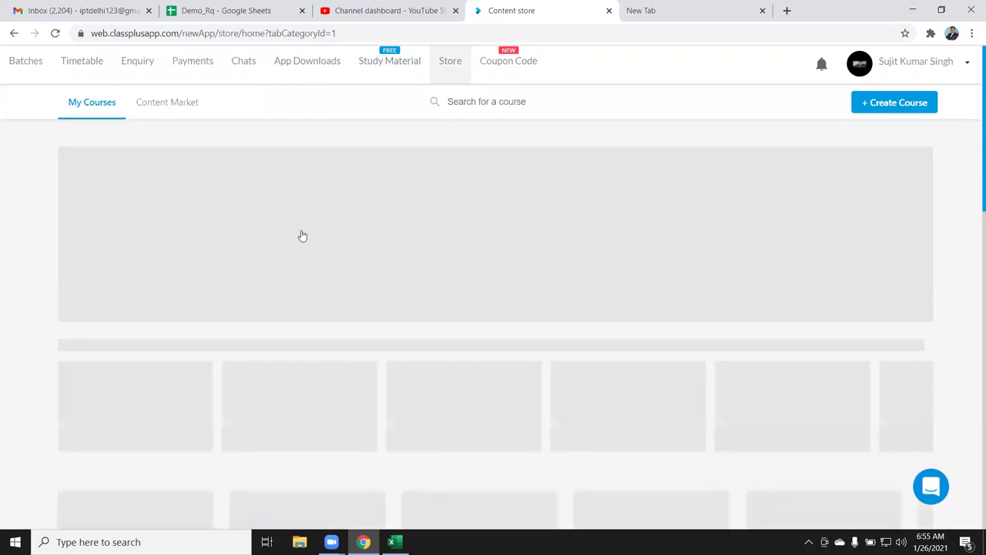
- Open the Classplus Chats page and scroll through the student conversations
left_click(240, 62)
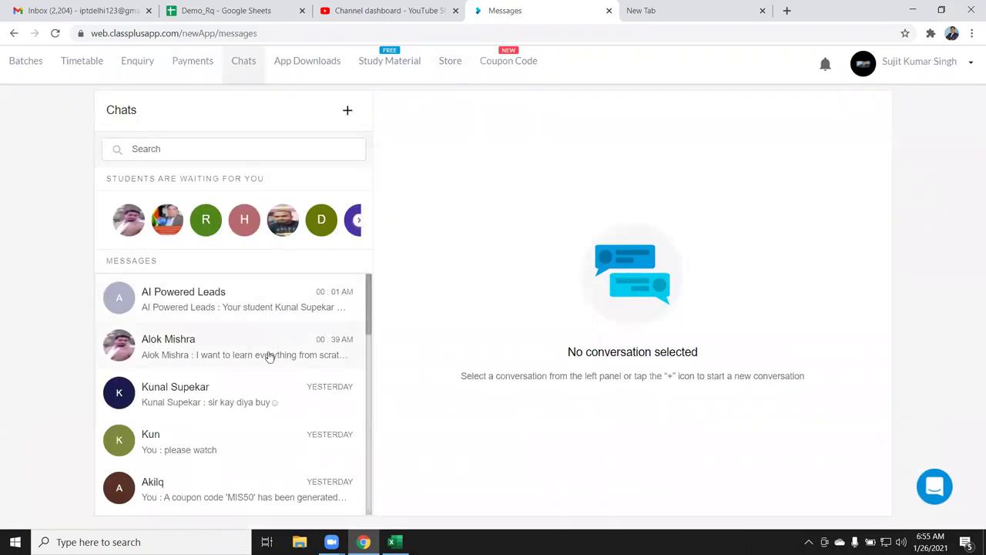
scroll(255, 392, "down", 1)
scroll(258, 393, "down", 1)
scroll(258, 393, "down", 3)
scroll(258, 393, "down", 1)
scroll(259, 393, "down", 1)
scroll(260, 393, "down", 1)
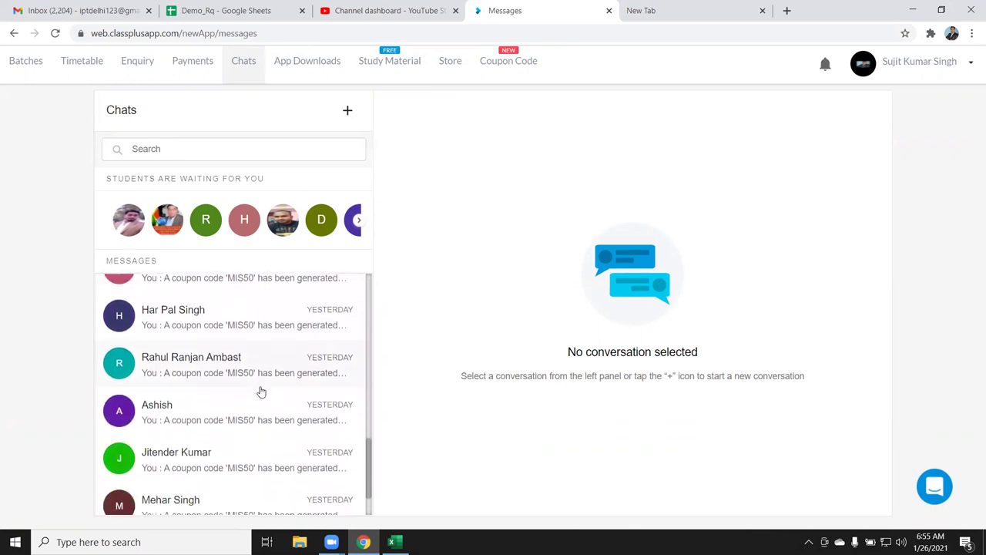
scroll(260, 392, "down", 2)
scroll(260, 391, "down", 1)
scroll(262, 390, "down", 3)
scroll(262, 390, "down", 2)
scroll(259, 389, "down", 2)
scroll(260, 390, "down", 2)
scroll(193, 405, "down", 2)
scroll(192, 406, "down", 2)
scroll(192, 406, "down", 3)
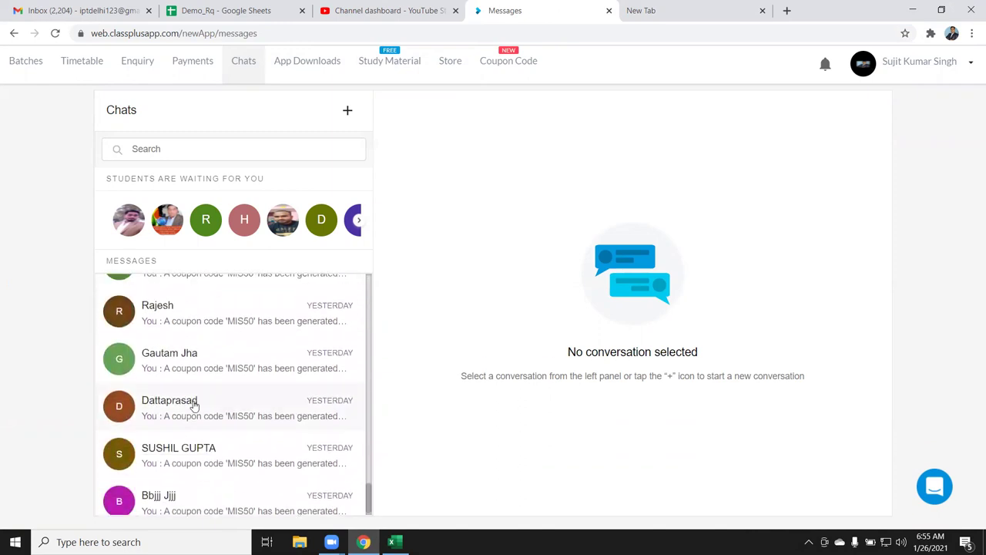
scroll(200, 411, "up", 3)
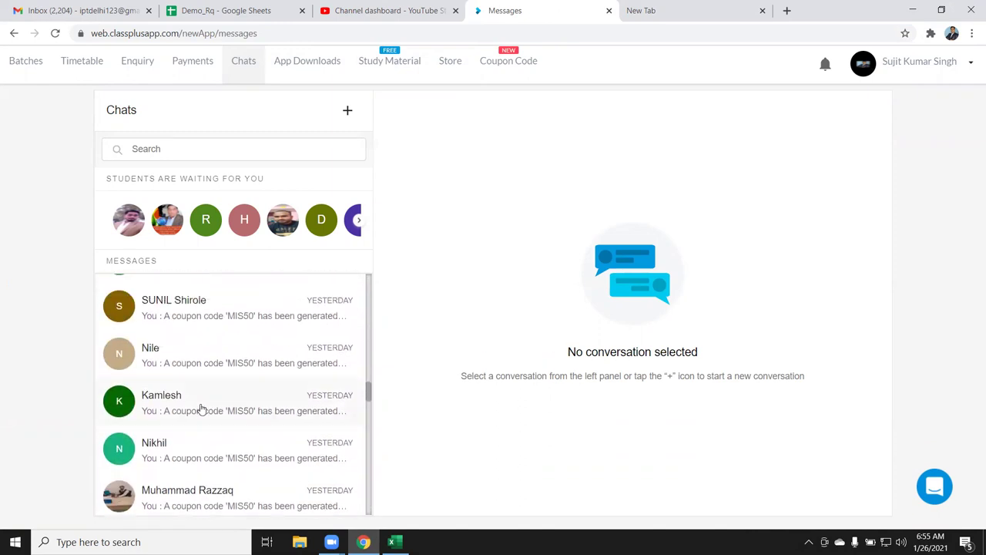
scroll(200, 408, "up", 2)
scroll(199, 407, "up", 2)
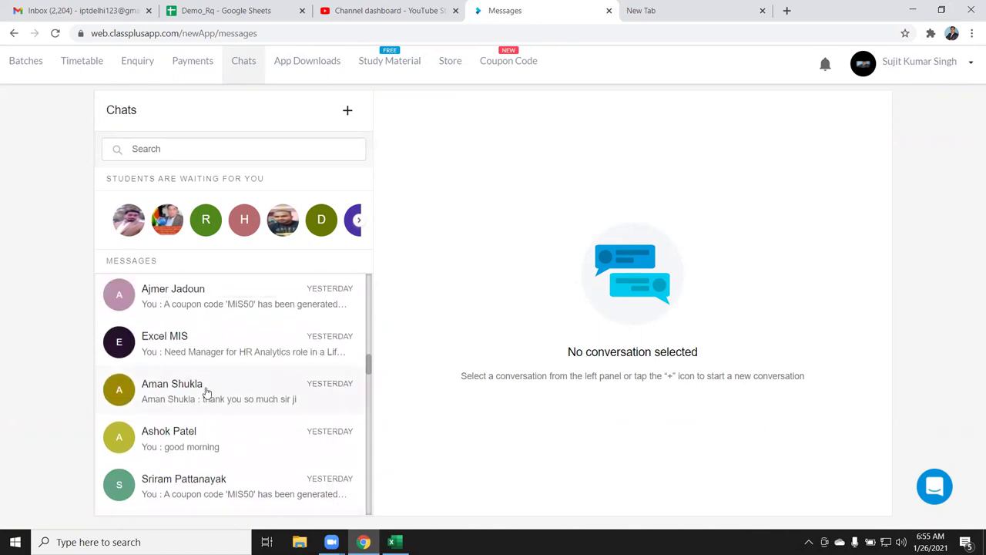
- Open the Excel MIS chat, then select 'MIS' in its title and the job-posting message text
left_click(199, 341)
double_click(448, 111)
left_click(447, 114)
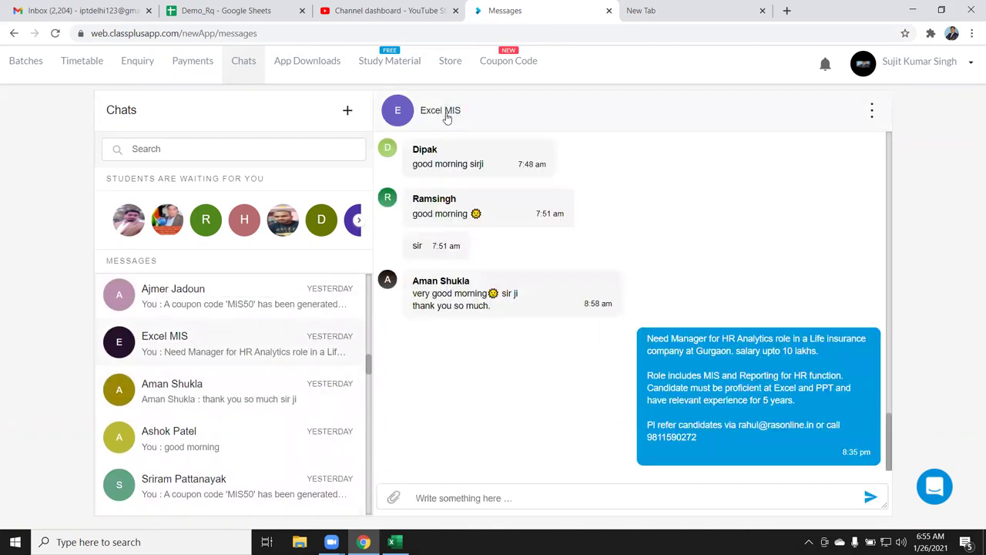
double_click(447, 114)
mouse_move(697, 437)
left_mouse_down()
mouse_move(644, 416)
mouse_move(645, 344)
left_mouse_up()
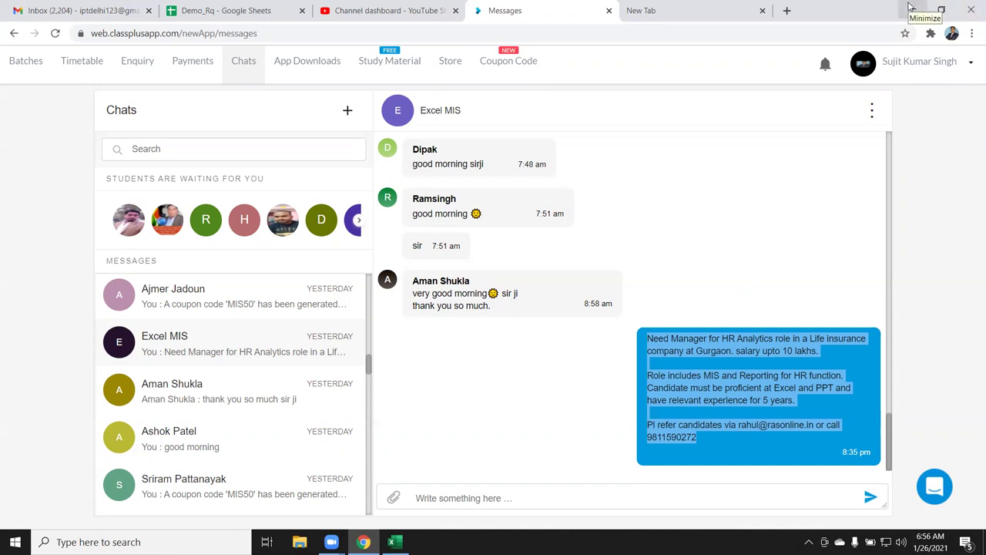
- Open the EXCEL MIS TRAINING Google Play page in a new tab, select its title, and minimize Chrome
left_click(910, 9)
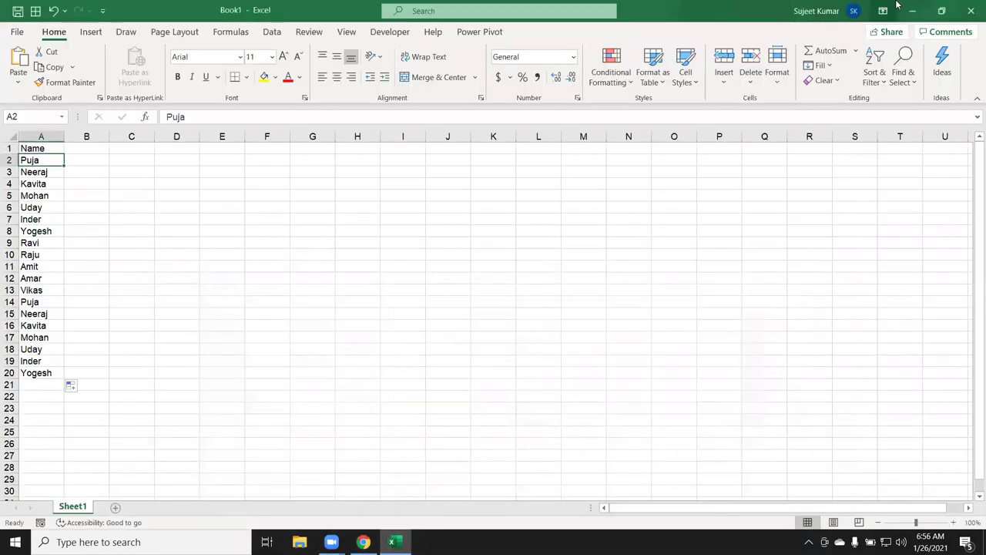
left_click(363, 541)
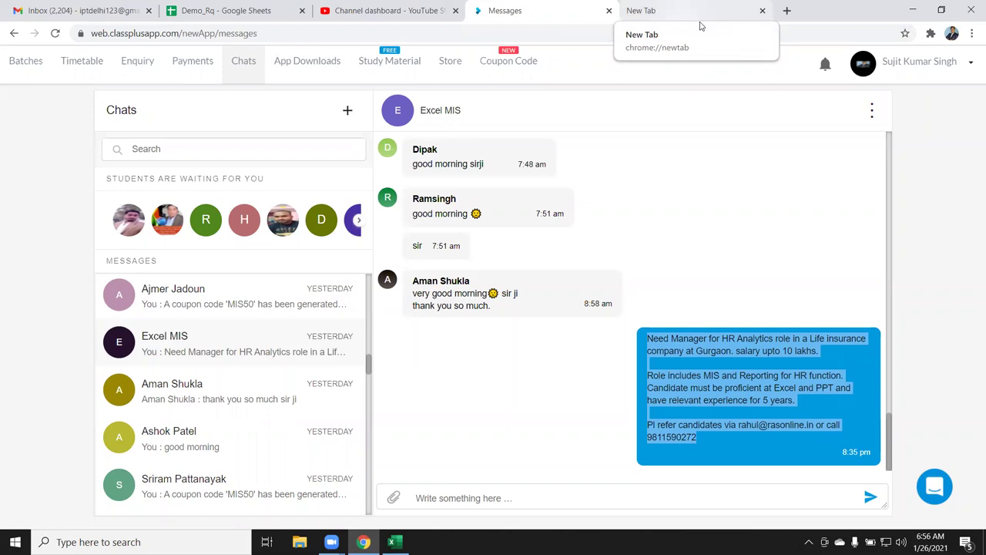
left_click(700, 11)
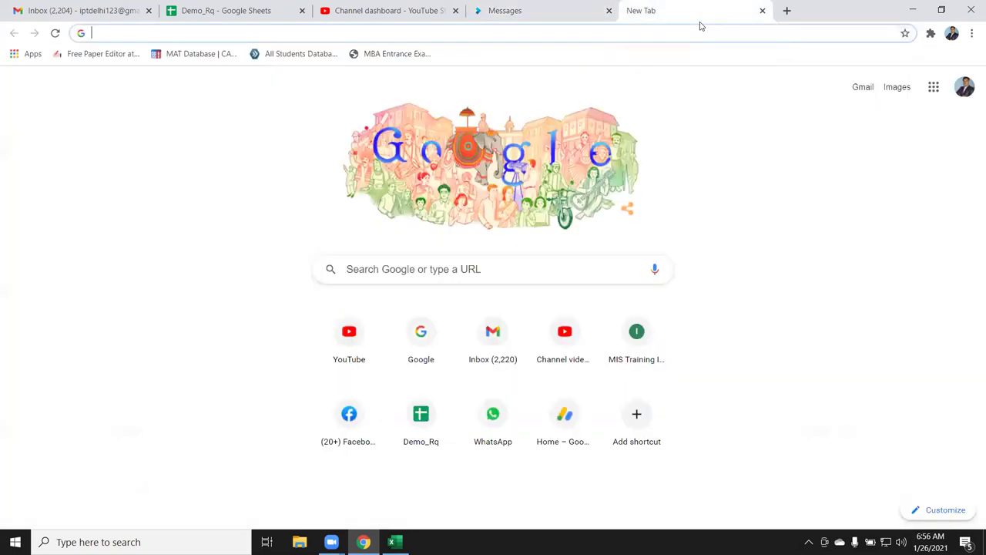
type("ply")
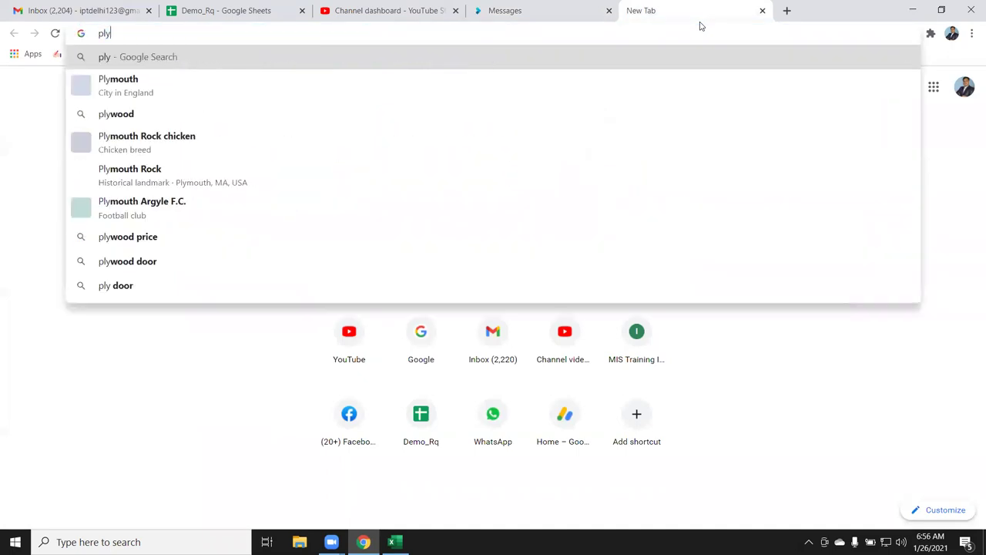
key("BackSpace")
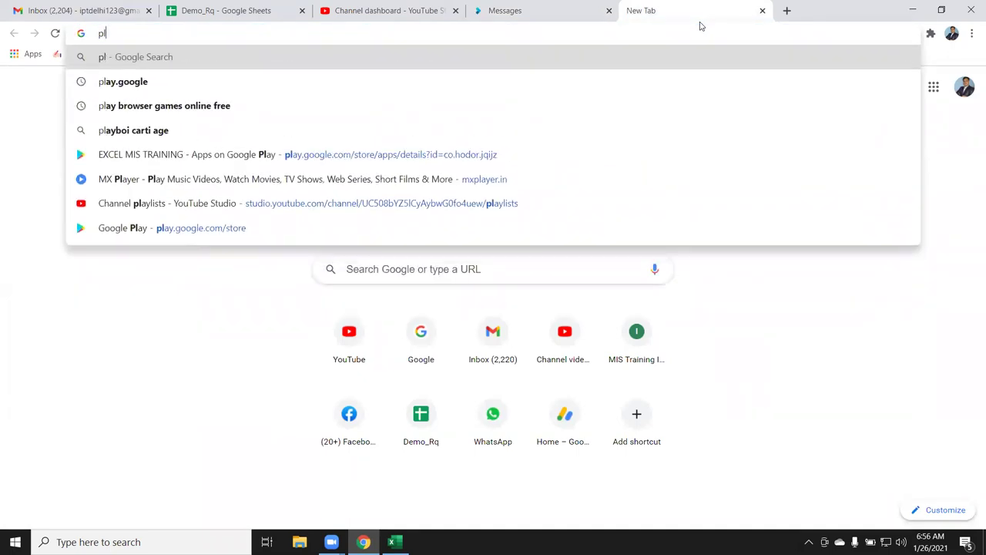
key("Down")
key("Down")
key("Down")
key("Down")
key("Return")
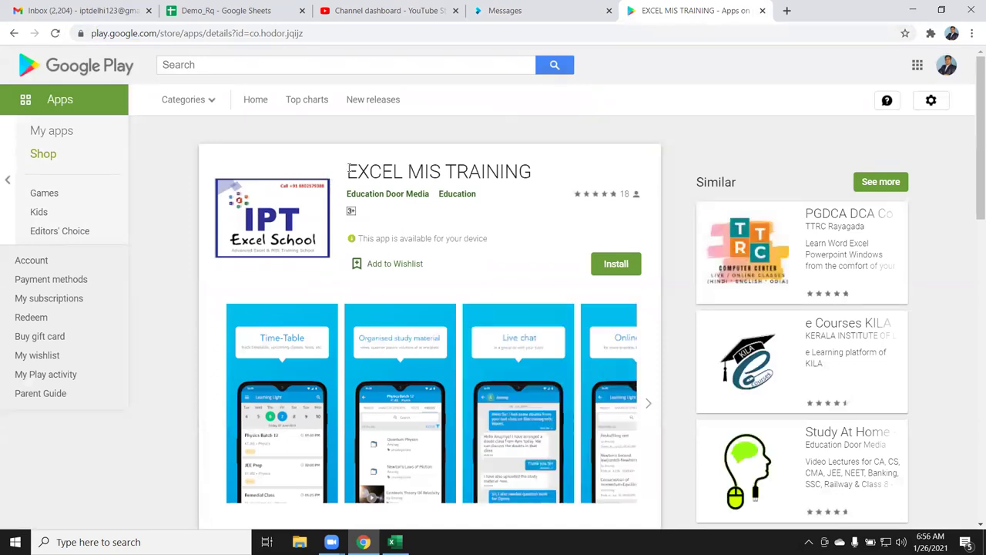
left_click_drag(345, 171, 541, 171)
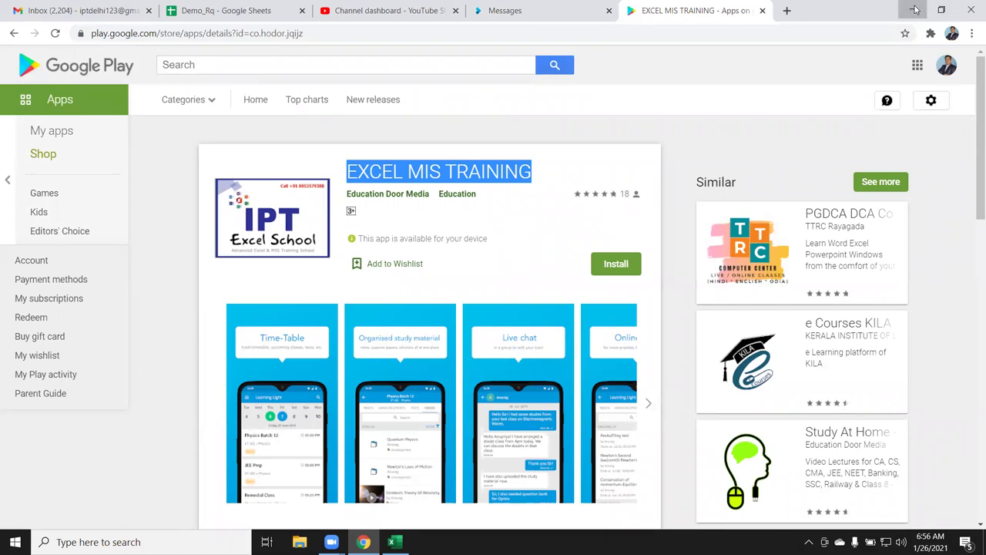
left_click(913, 9)
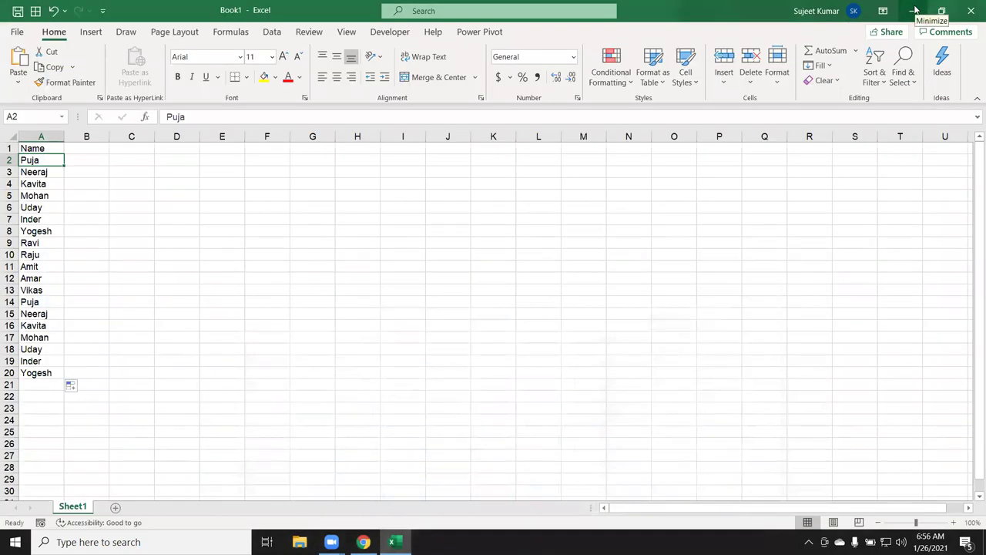
- Select the 19 names in A2:A20 with Ctrl+Shift+Down and copy them
key("ctrl+Down")
key("ctrl+Up")
key("Down")
key("ctrl+shift+Down")
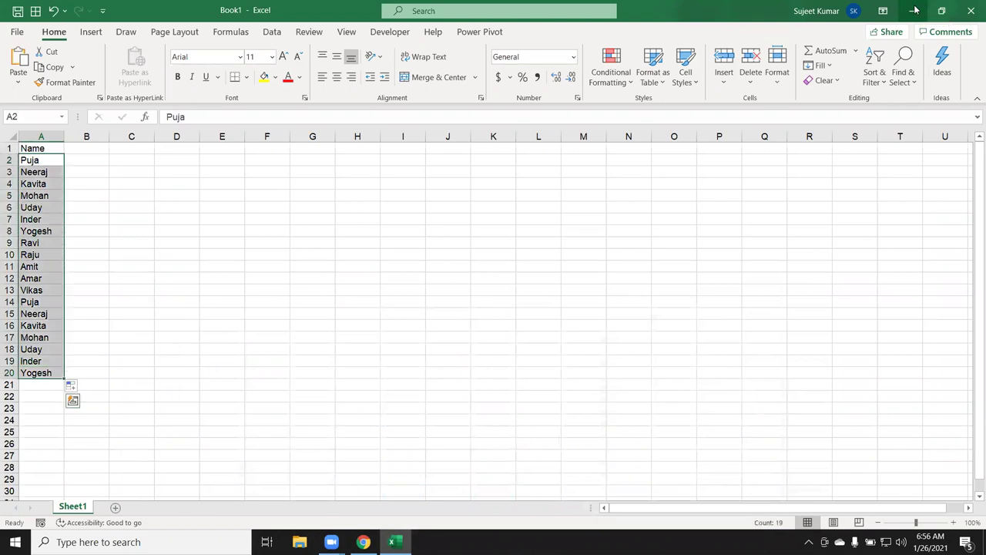
key("ctrl+Up")
key("Down")
key("ctrl+shift+Down")
key("Right")
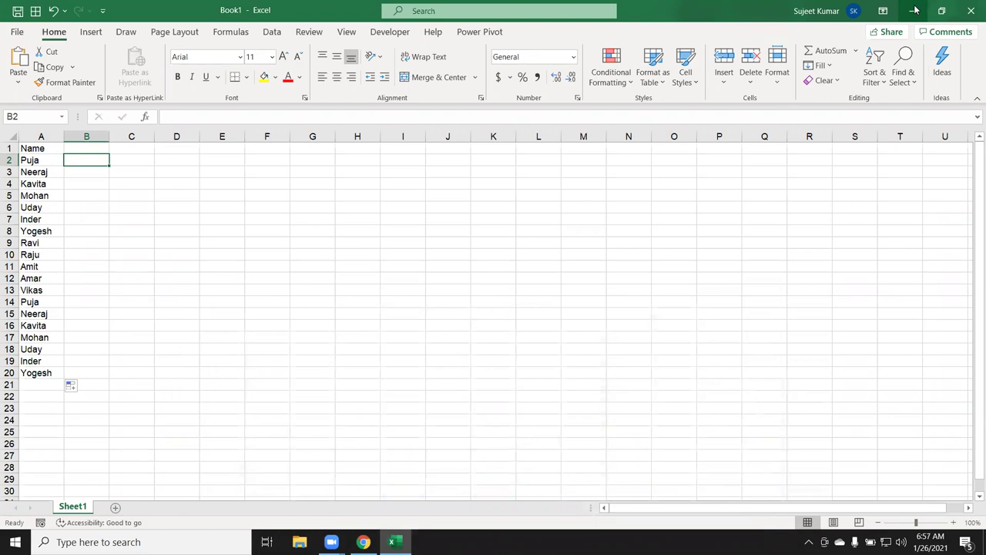
key("Left")
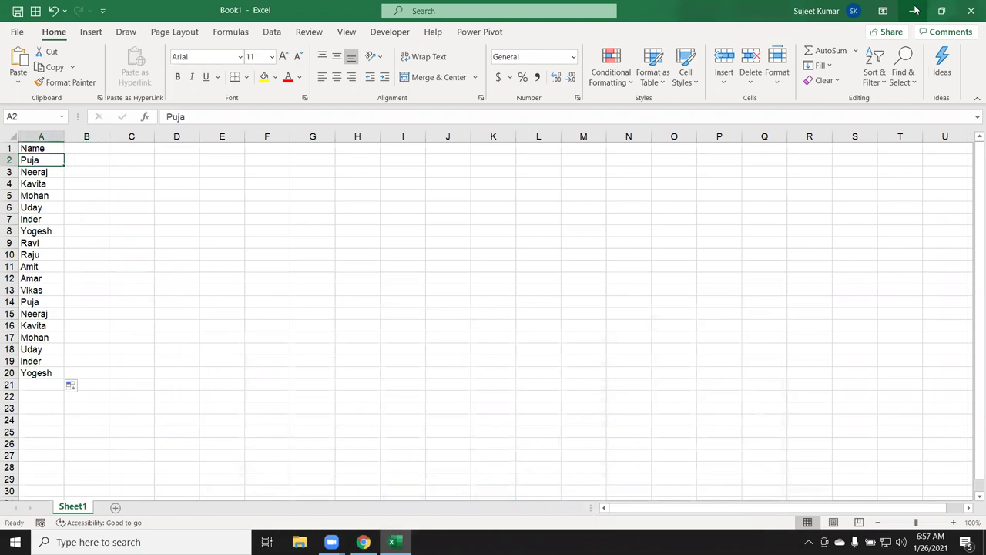
key("ctrl+shift+Down")
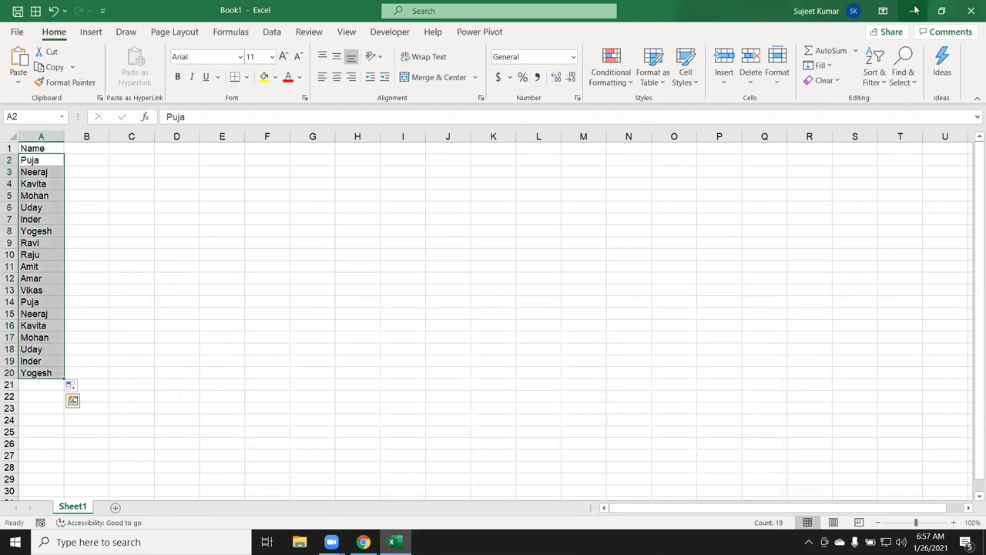
key("ctrl+c")
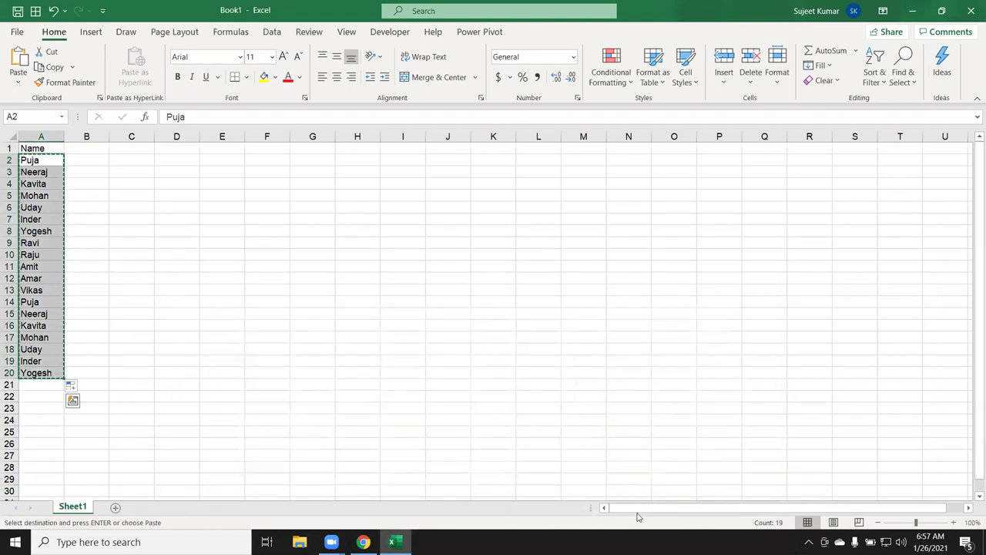
left_click(363, 542)
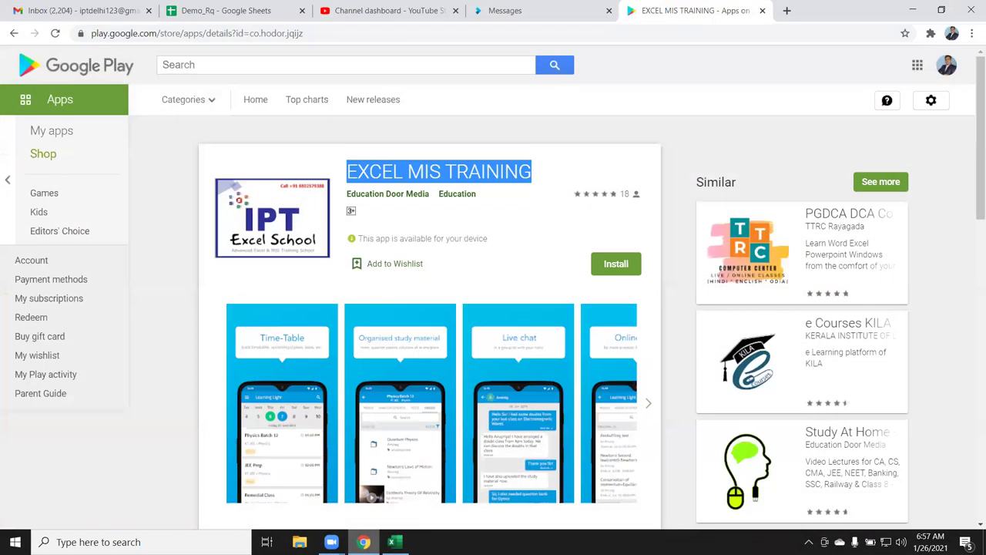
- Load google.com in place of the Play Store page, then switch back to Excel
left_click(698, 29)
type("google.com")
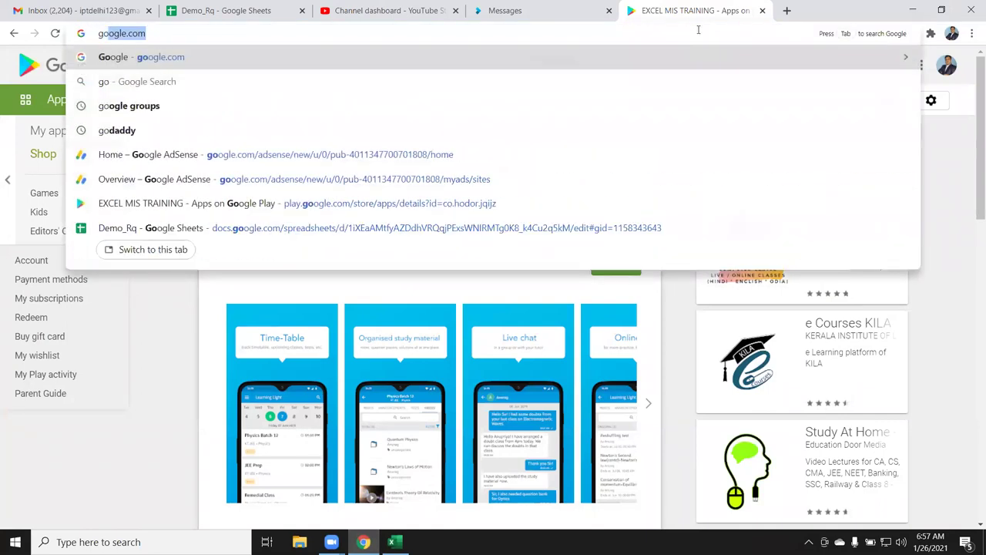
key("Return")
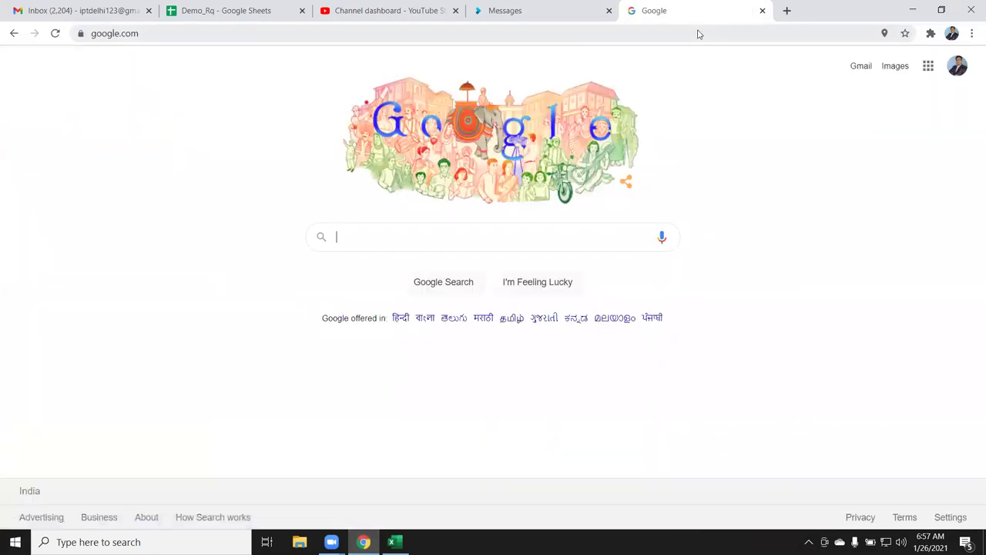
key("alt+Tab")
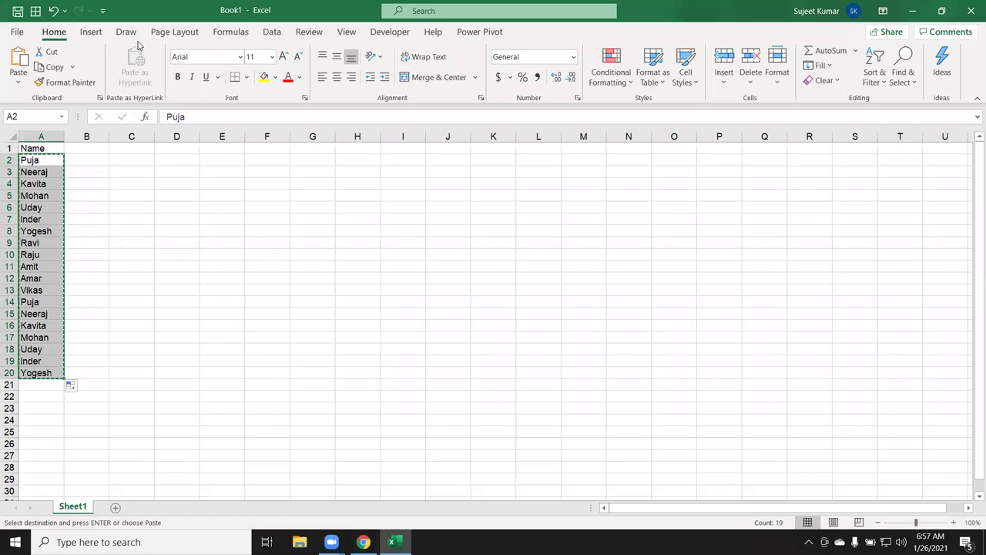
- Open Review > Translate and keep Hindi as the Translator's target language
left_click(381, 35)
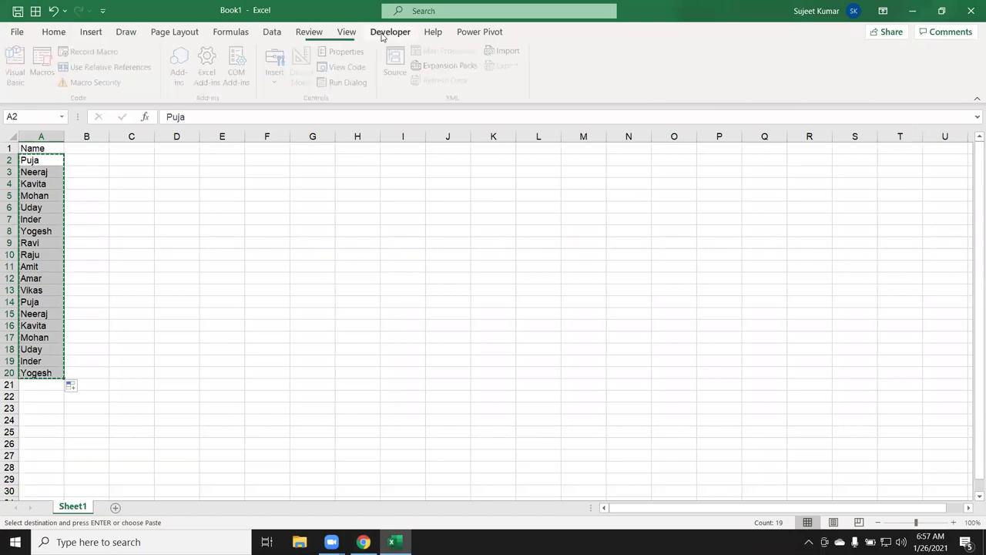
left_click(312, 35)
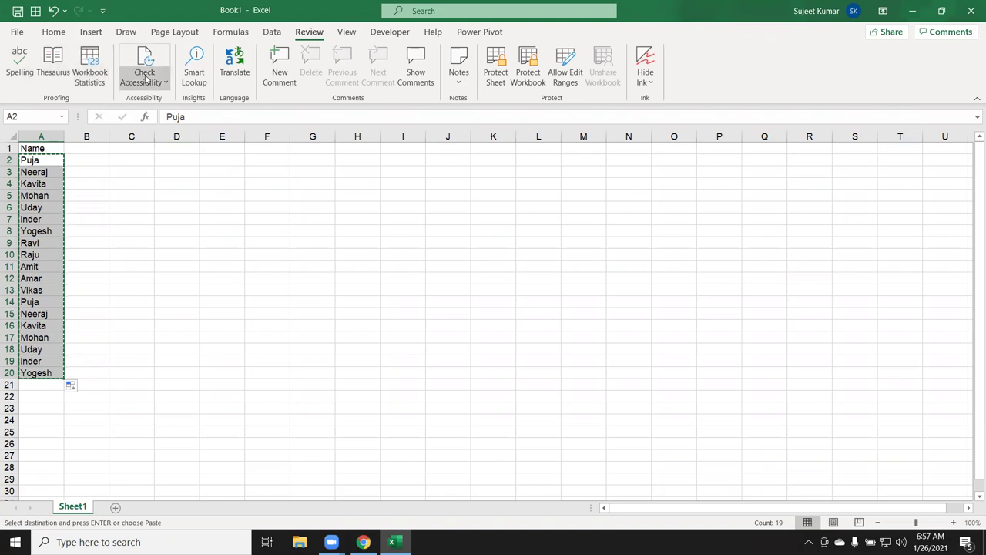
left_click(219, 61)
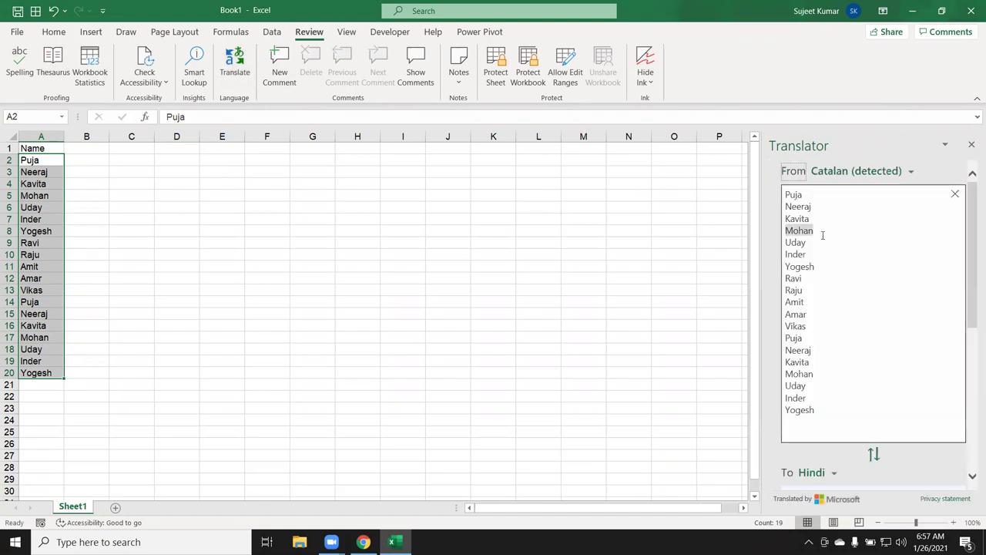
scroll(896, 416, "down", 3)
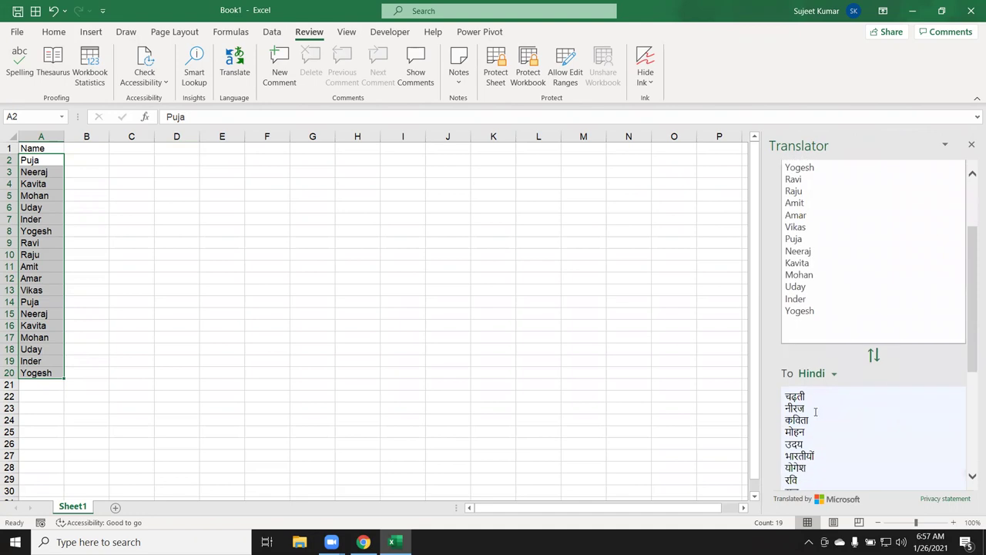
scroll(816, 412, "down", 4)
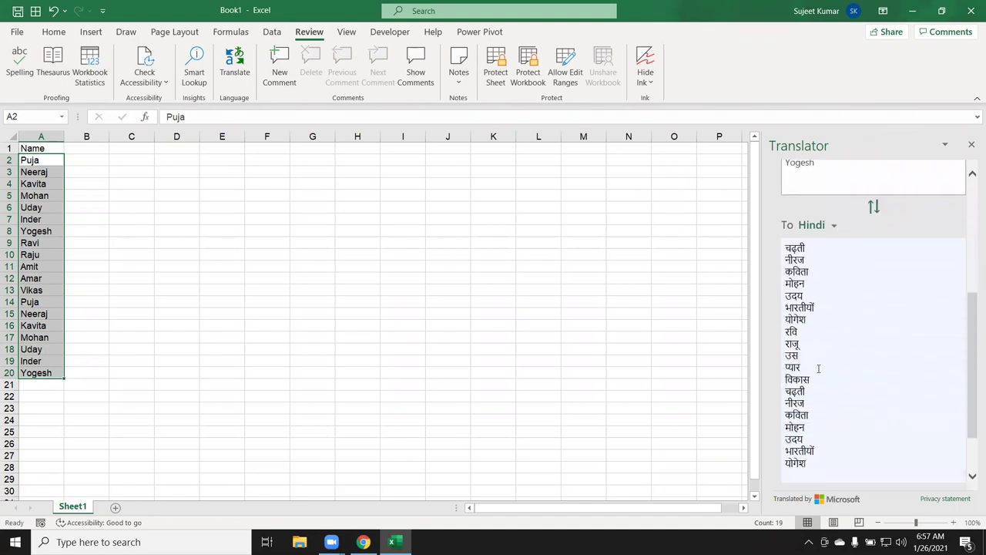
left_click(831, 228)
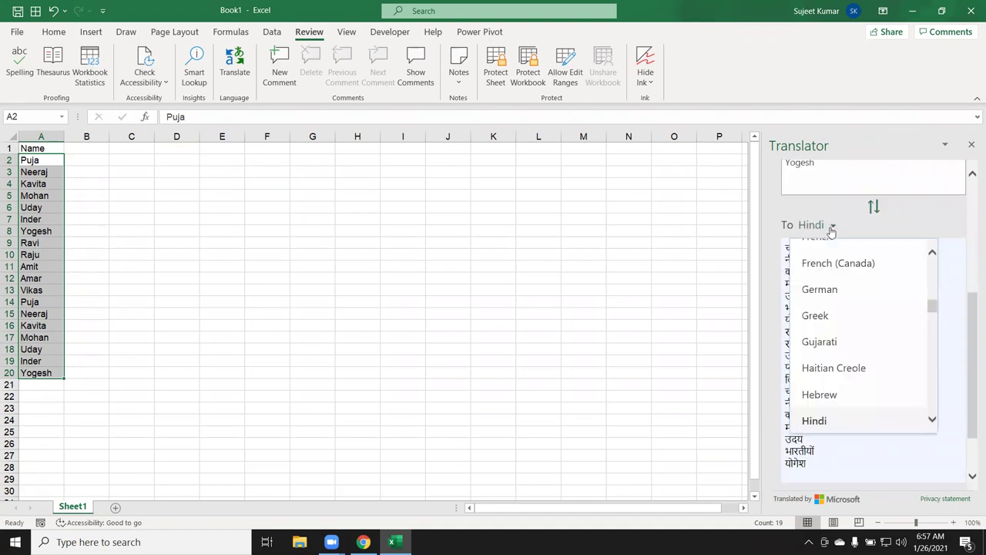
left_click(832, 228)
scroll(808, 280, "down", 2)
scroll(888, 416, "up", 2)
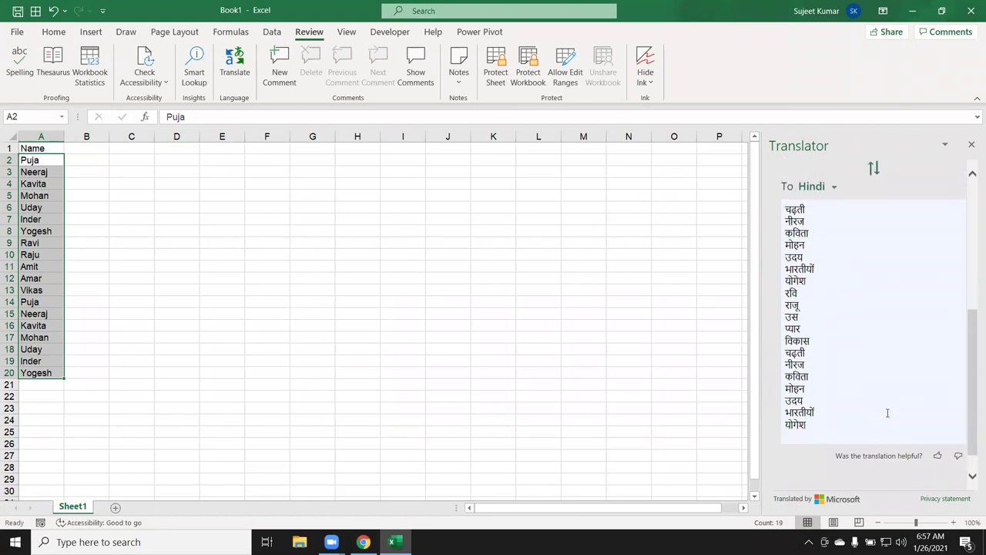
scroll(877, 393, "up", 4)
scroll(854, 363, "down", 4)
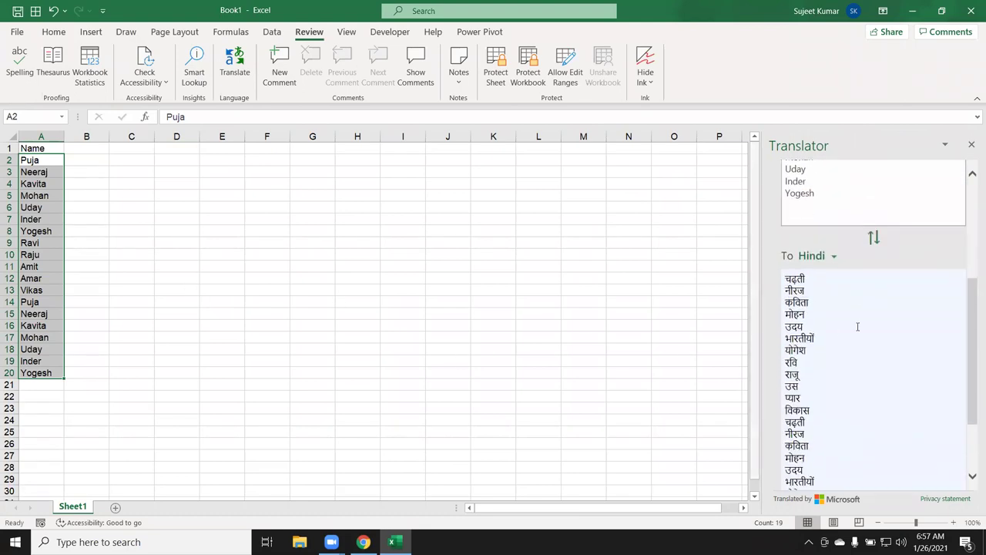
scroll(858, 327, "down", 3)
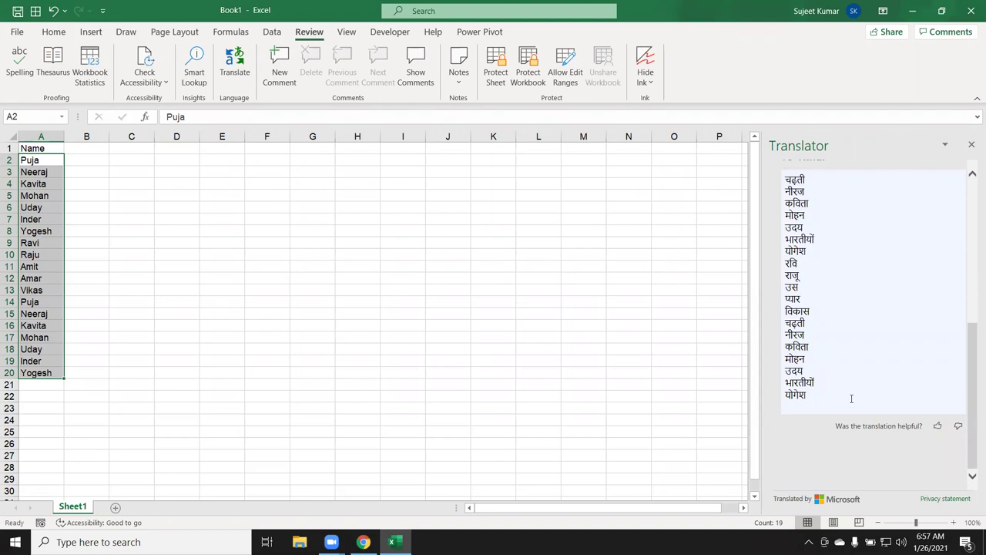
scroll(851, 398, "up", 3)
scroll(851, 398, "down", 3)
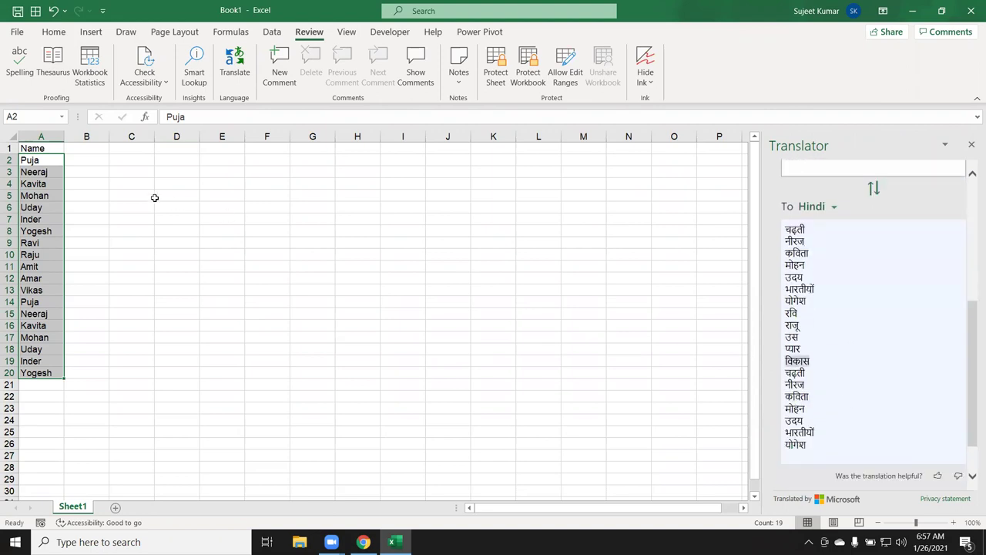
- Select B2 and inspect the Hindi translations in the Translator pane
left_click(84, 159)
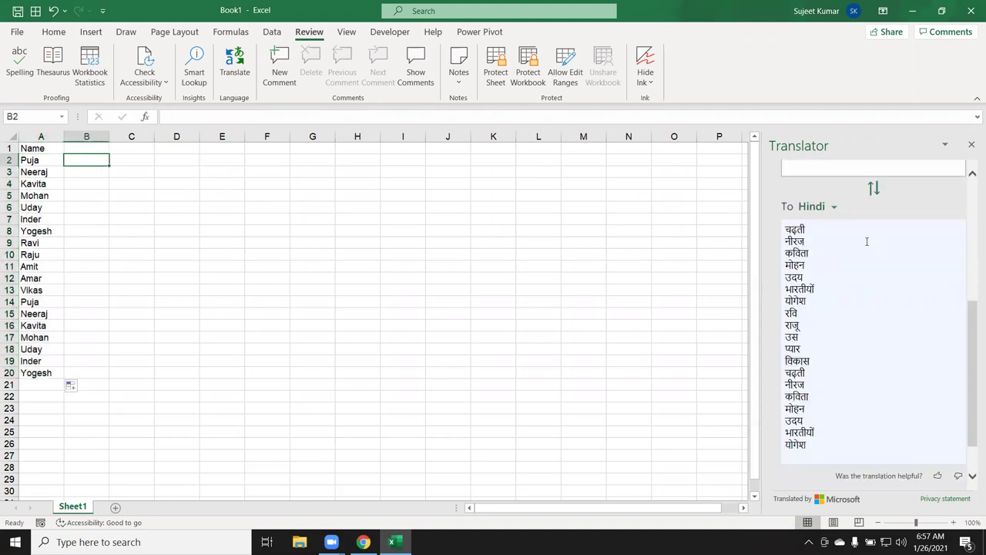
scroll(818, 263, "up", 2)
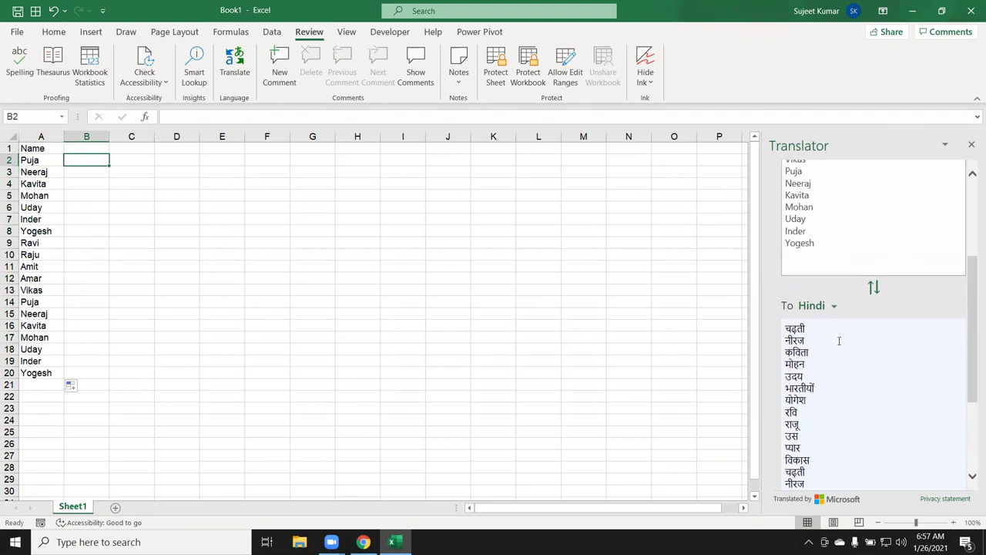
scroll(837, 340, "down", 1)
scroll(840, 369, "down", 1)
scroll(836, 392, "down", 1)
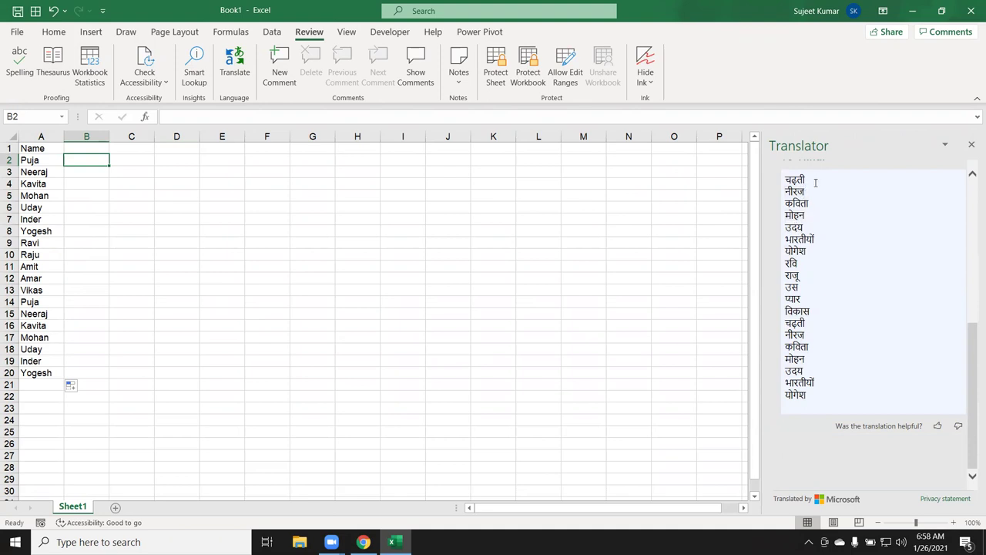
double_click(794, 179)
scroll(801, 231, "up", 3)
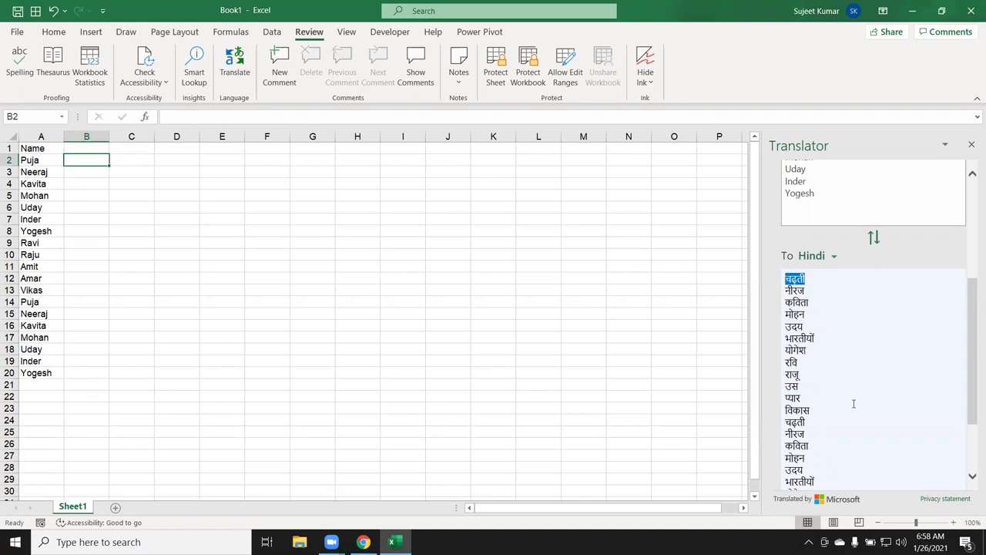
scroll(537, 424, "down", 1)
scroll(537, 424, "up", 1)
- Copy the names in A2:A20 and switch to the Google page in Chrome
left_click(49, 157)
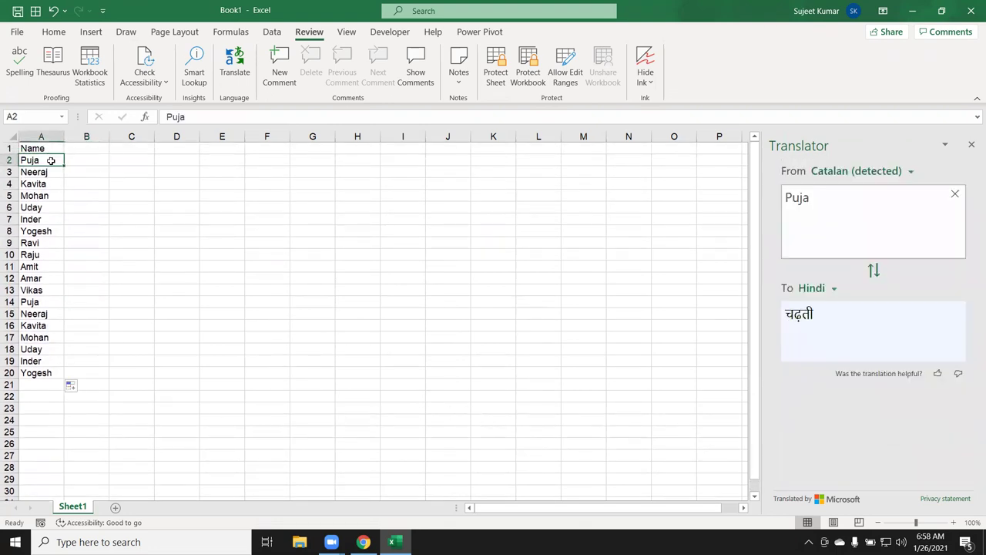
key("ctrl+shift+Down")
key("ctrl+c")
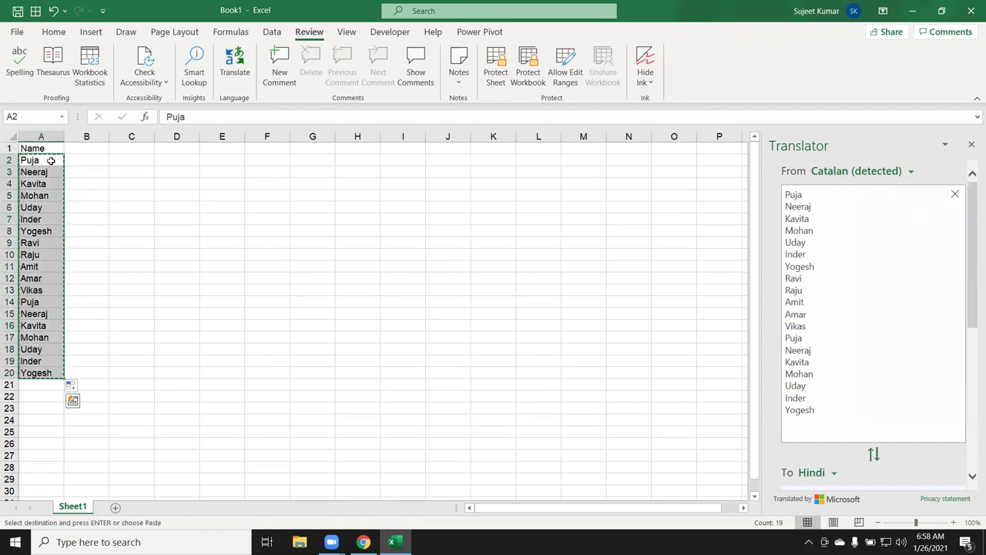
key("alt+Tab")
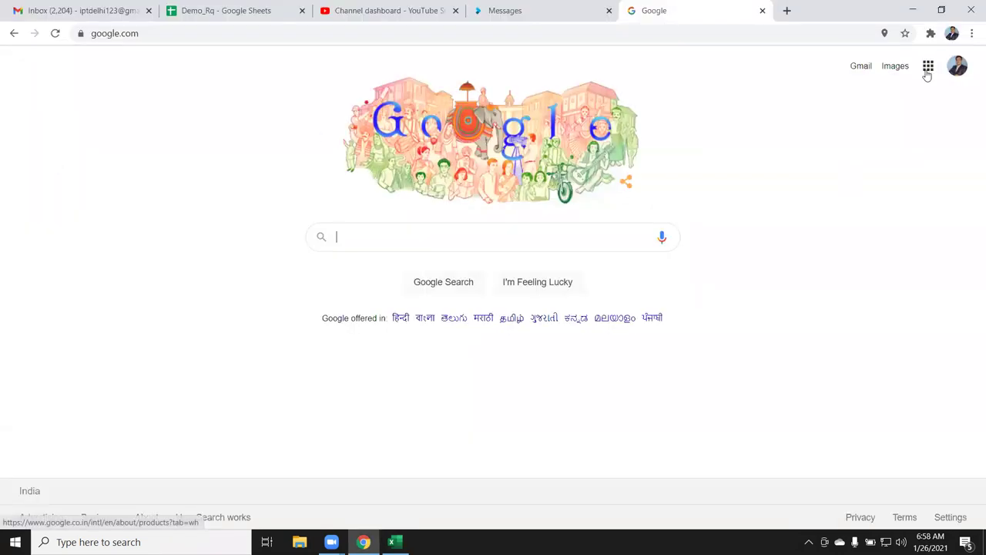
- Open Google Translate from the apps grid and paste the names as source text
left_click(926, 70)
scroll(836, 284, "down", 2)
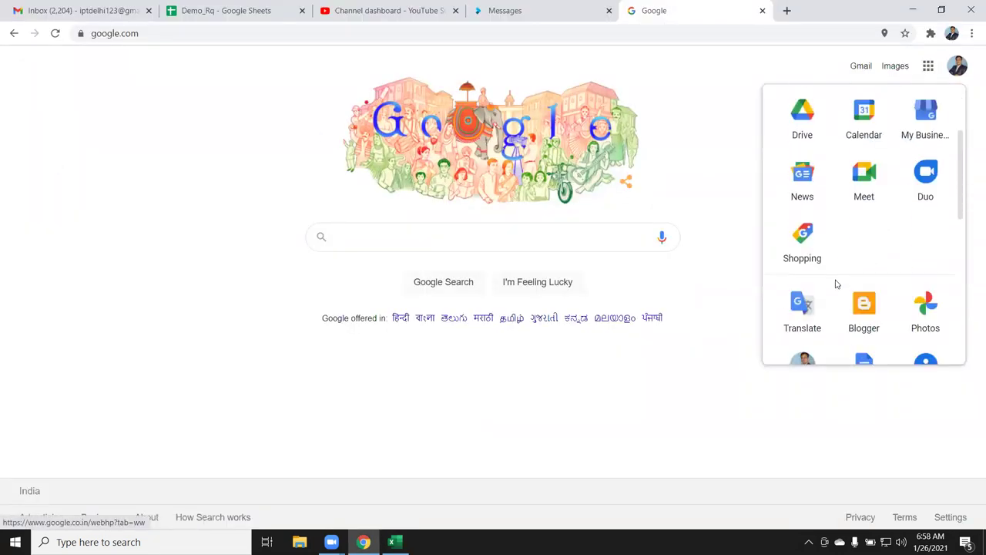
left_click(819, 310)
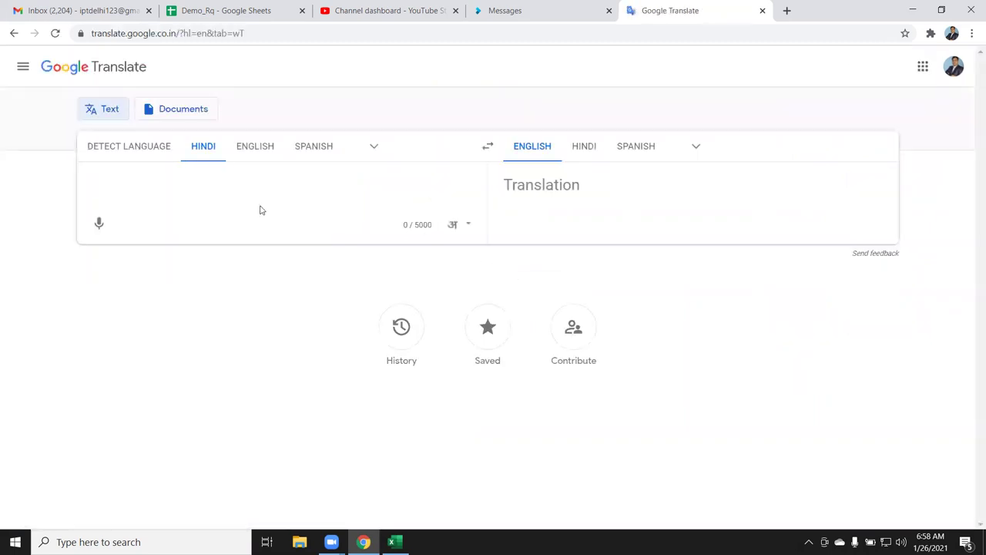
key("ctrl+v")
- Test-paste the selected transliteration line into Excel B2, undo it, and return to Translate
scroll(289, 231, "down", 3)
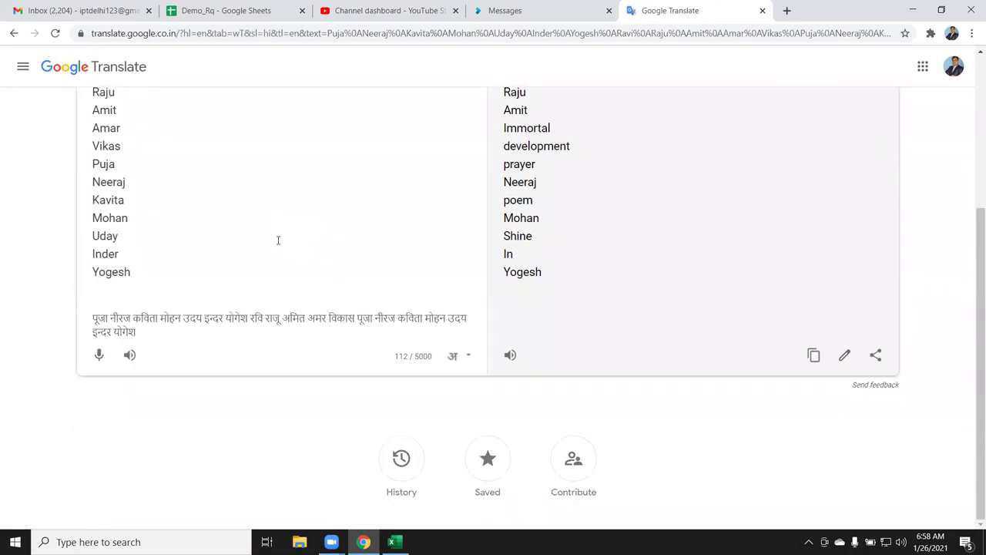
left_click_drag(135, 333, 92, 318)
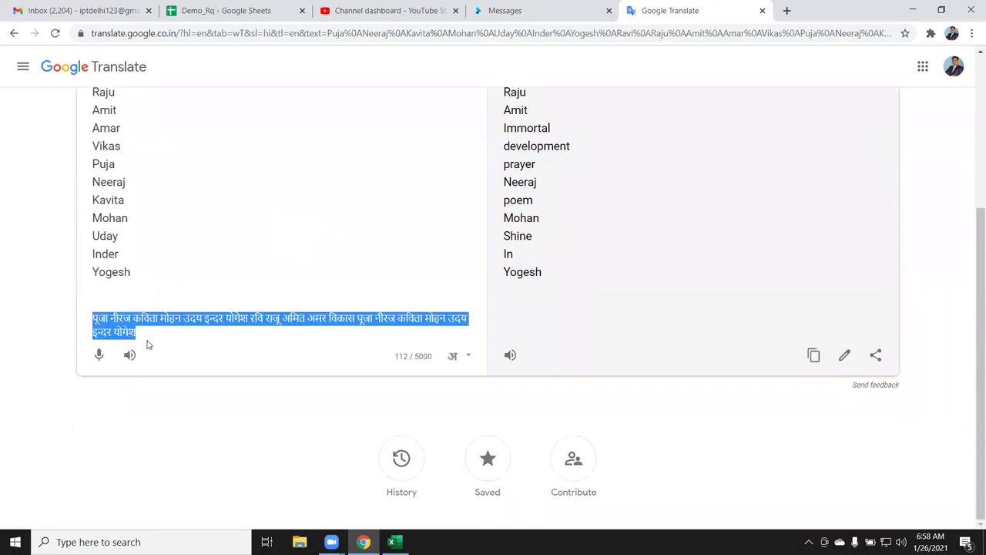
key("alt+Tab")
left_click(88, 163)
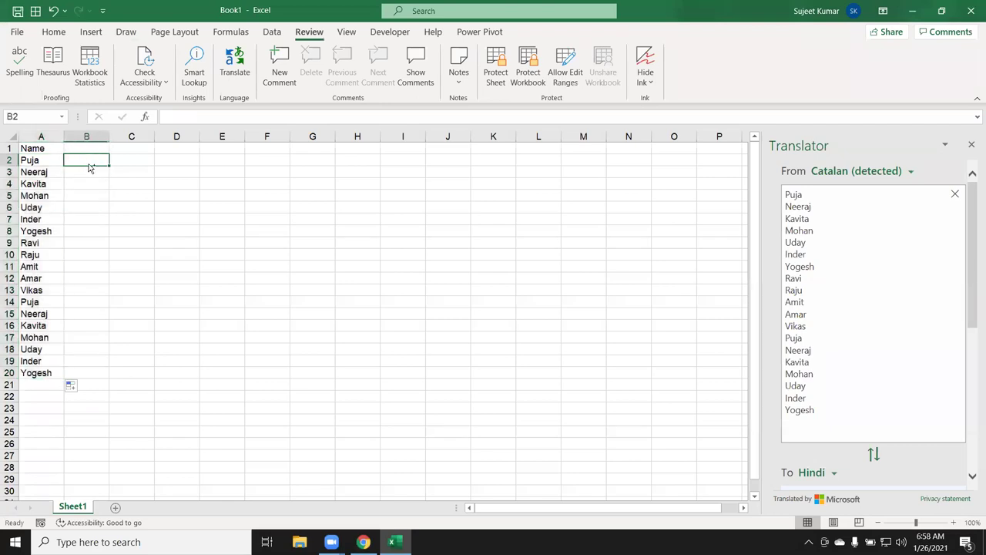
key("ctrl+v")
key("ctrl+z")
key("alt+Tab")
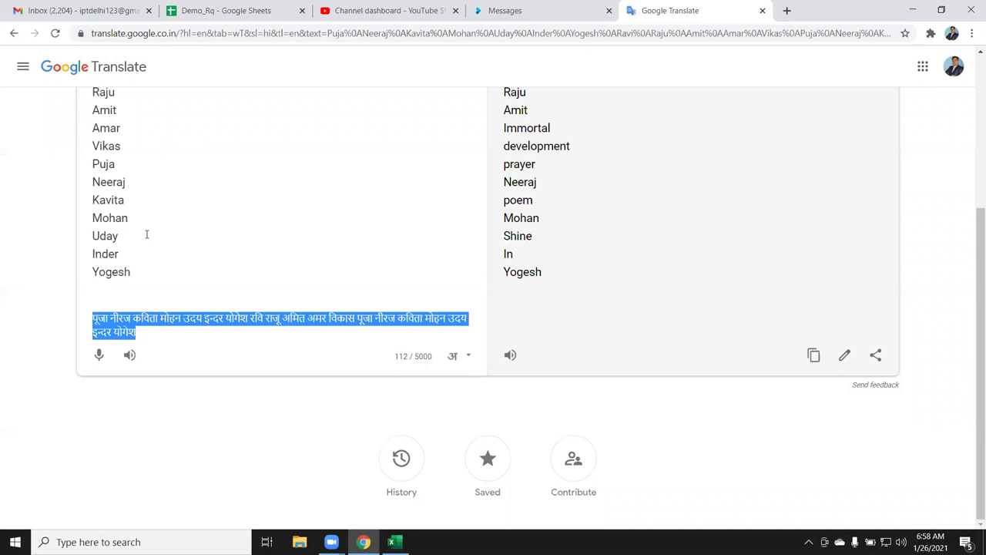
left_click(143, 266)
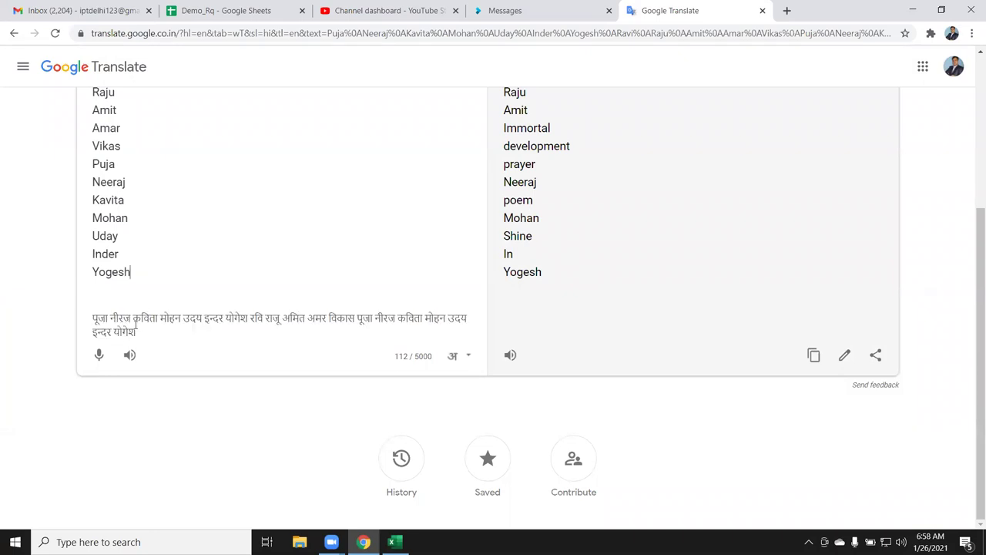
scroll(152, 308, "up", 3)
- Set Translate to English→Hindi, select all the Hindi names, and return to Excel
left_click(583, 148)
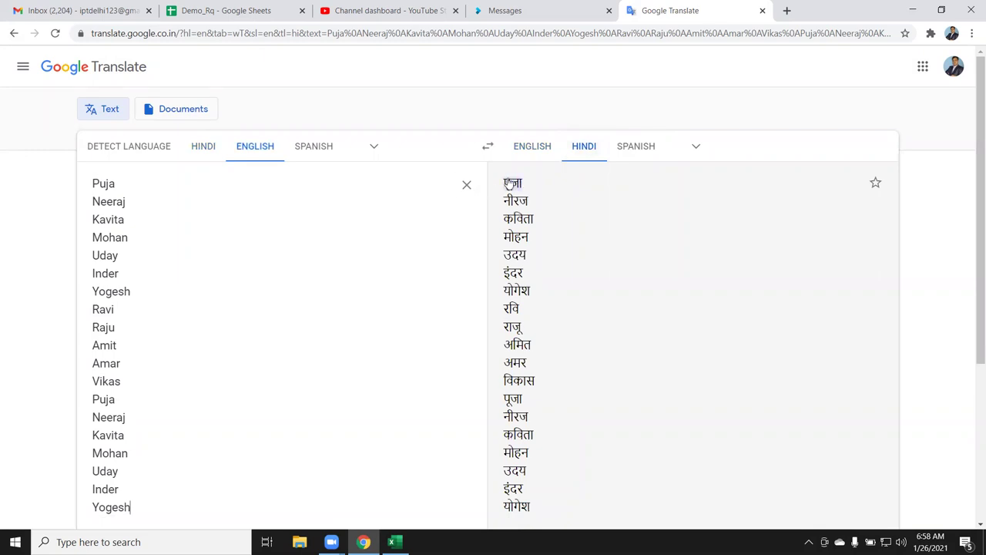
left_click_drag(502, 184, 537, 512)
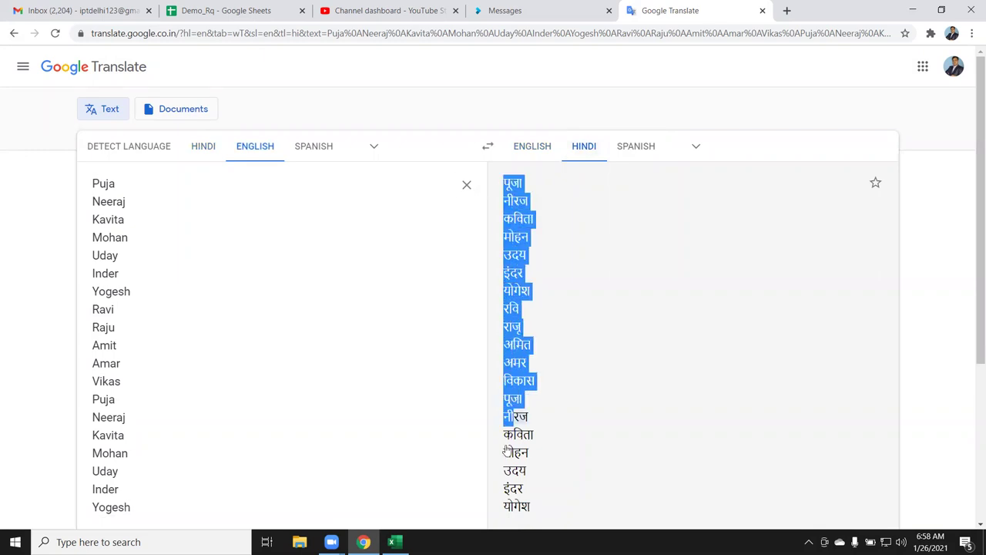
scroll(231, 472, "down", 1)
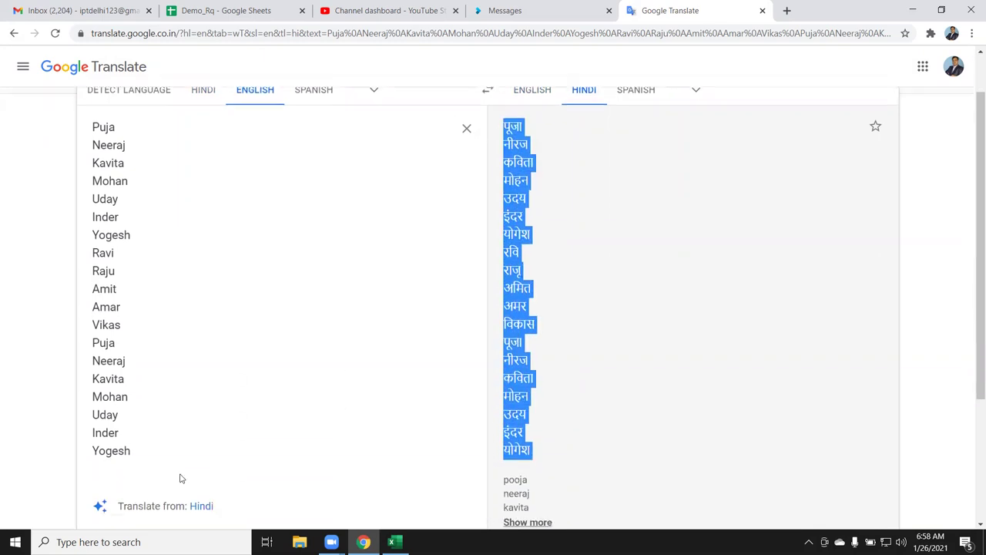
scroll(275, 459, "down", 1)
scroll(550, 362, "up", 2)
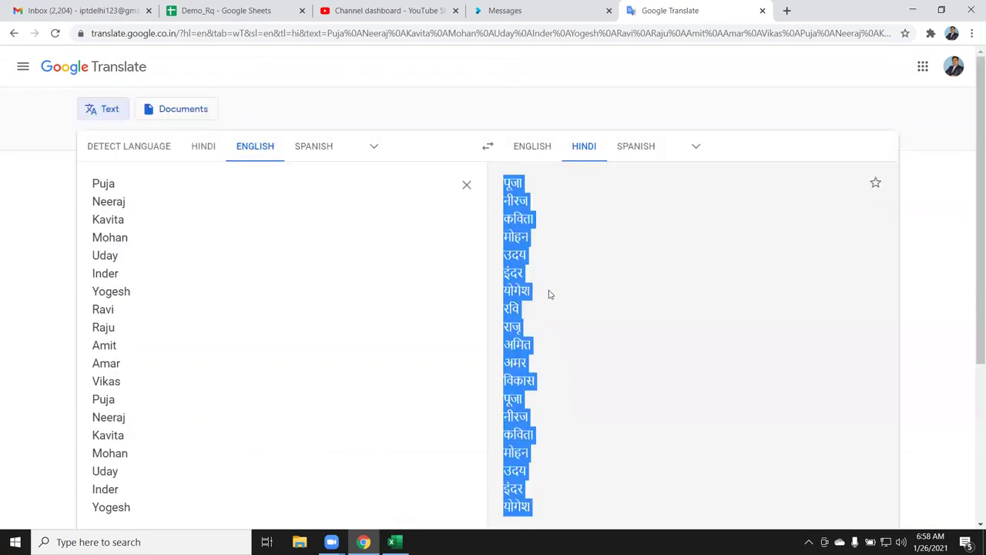
scroll(551, 309, "down", 2)
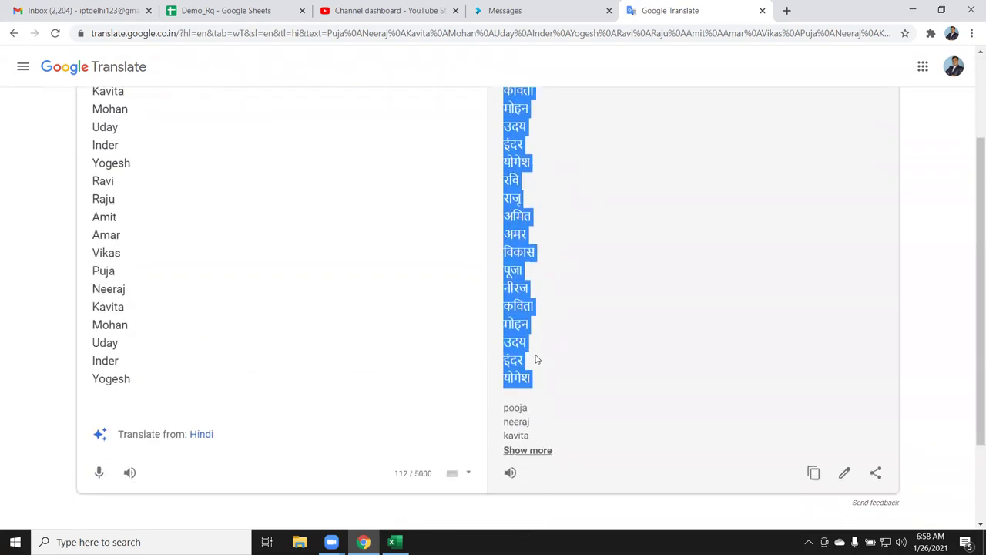
scroll(537, 359, "up", 1)
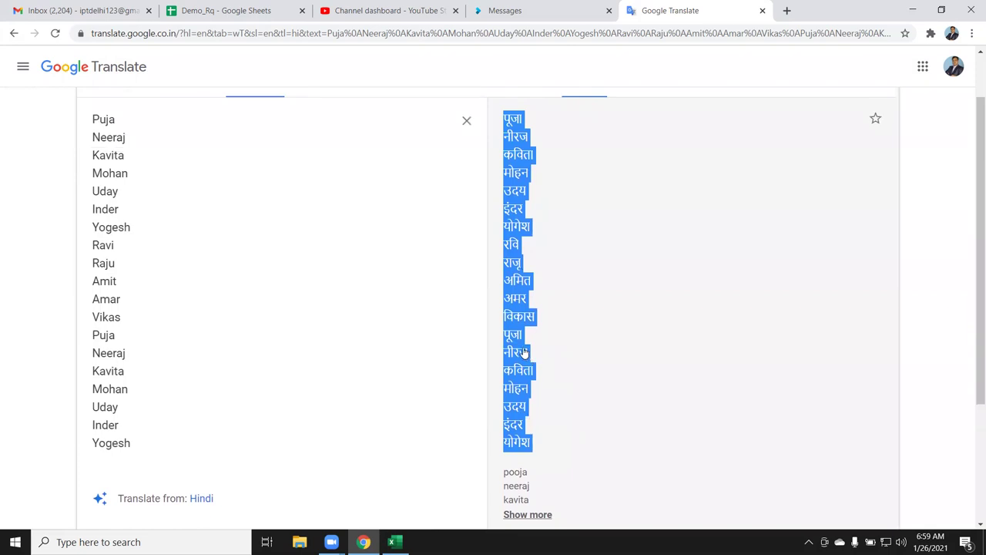
scroll(523, 352, "up", 1)
key("alt+Tab")
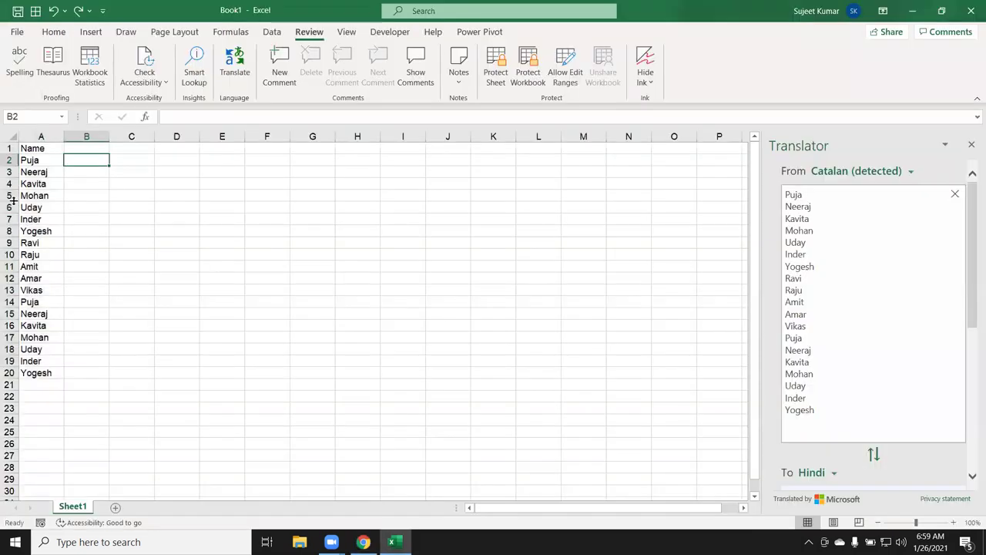
- Paste the Hindi names into B2:B20 and check the first and last entries
key("ctrl+v")
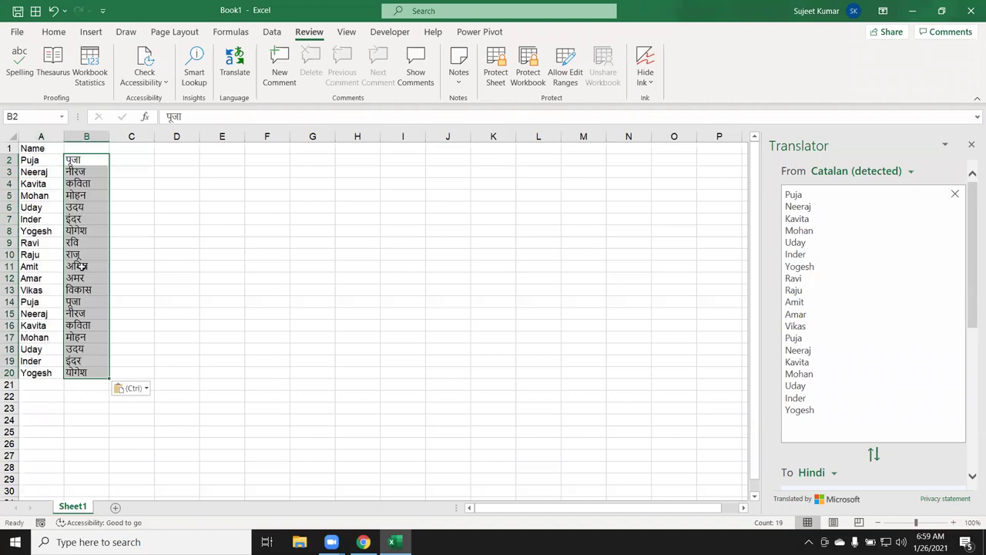
left_click(81, 266)
key("ctrl+Up")
key("ctrl+Down")
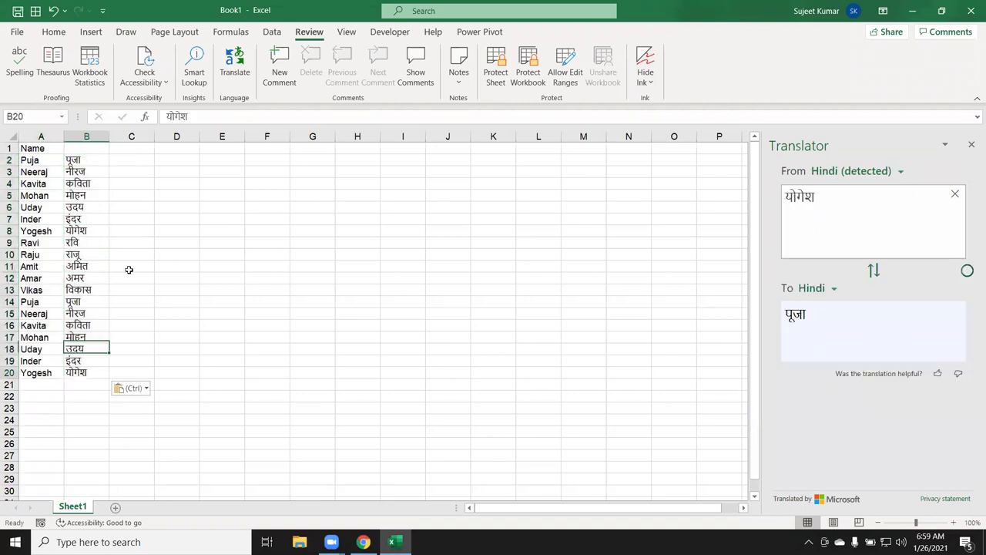
key("ctrl+Up")
- Copy the English names in A2:A20 and switch back to Chrome
key("alt+Tab")
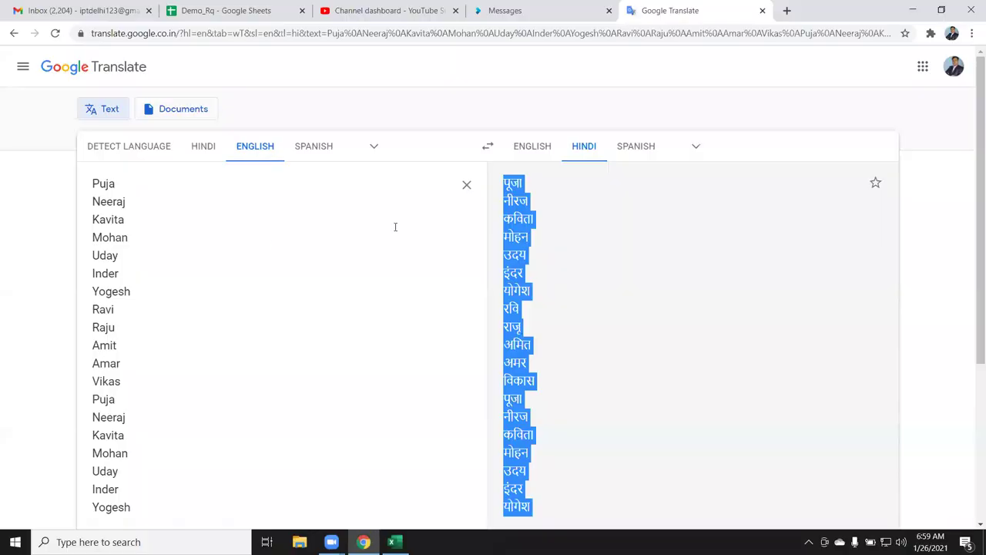
key("alt+Tab")
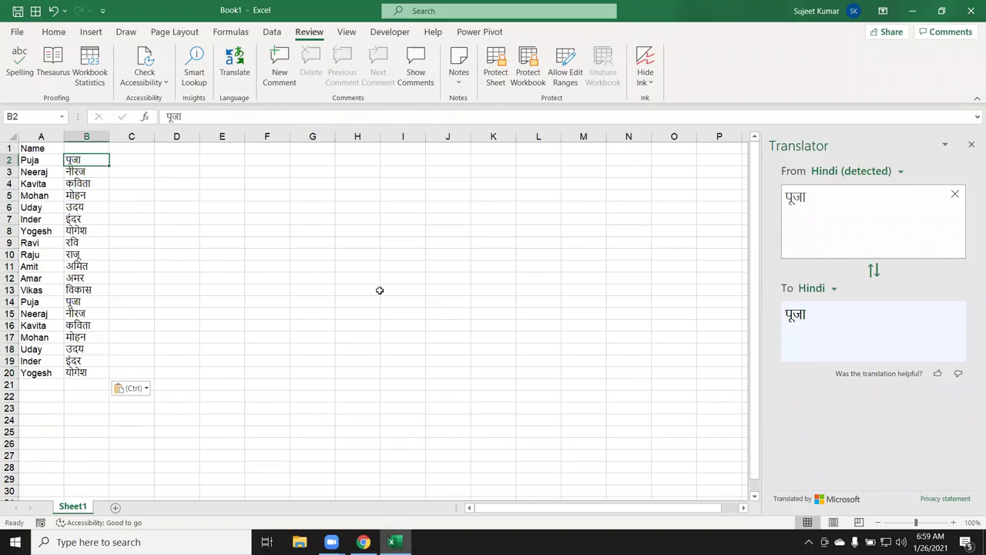
key("Left")
key("ctrl+shift+Down")
key("ctrl+c")
key("alt+Tab")
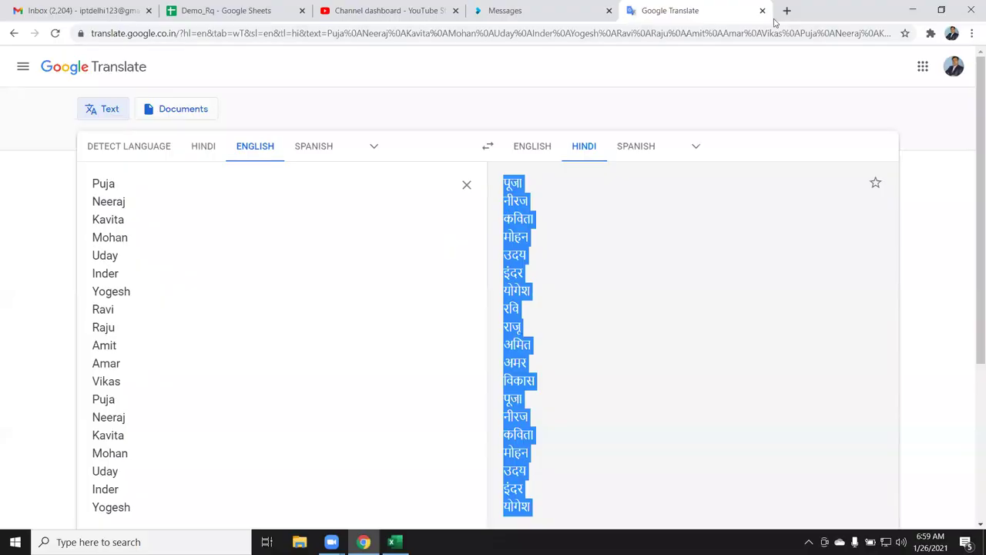
- Open Google Drive in a new tab and show the New > Google Sheets options
left_click(786, 13)
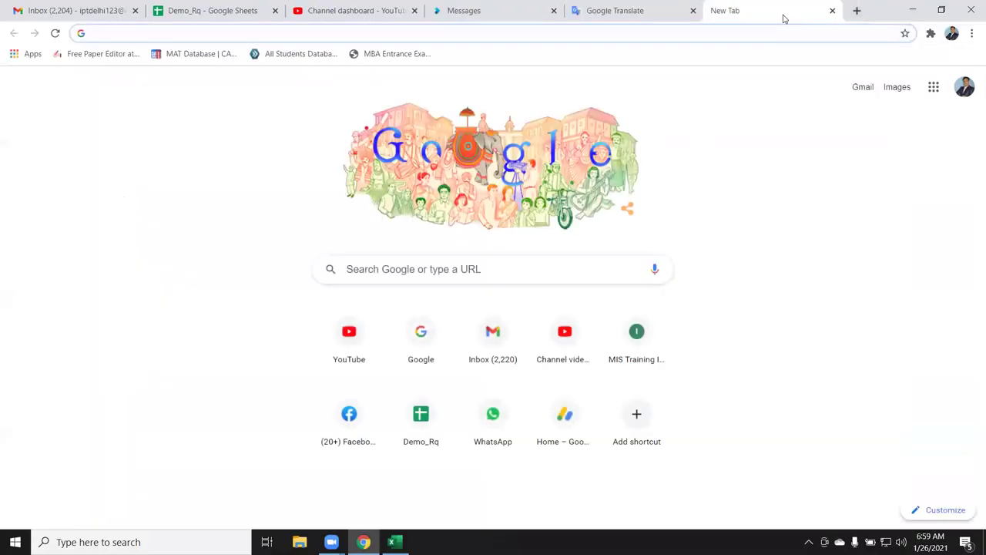
type("goo")
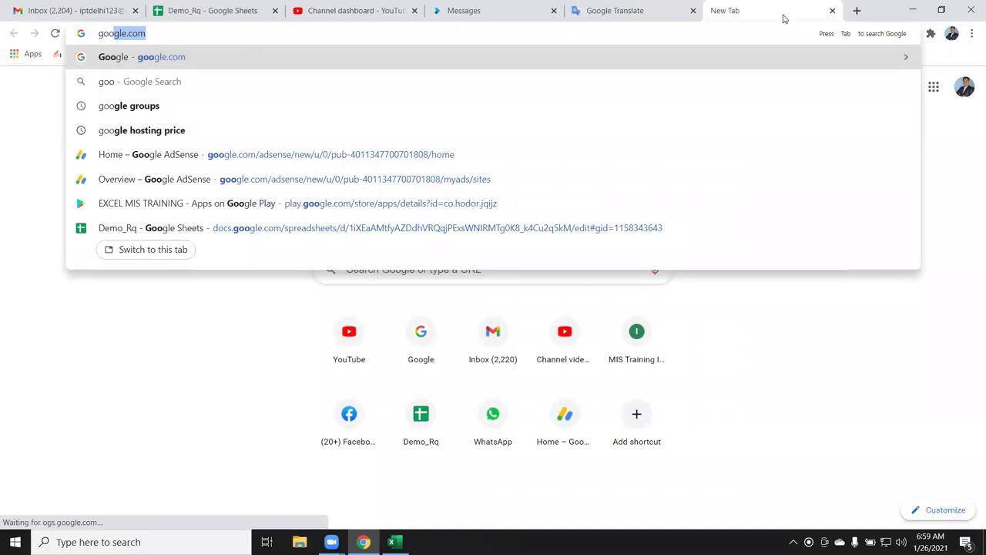
key("BackSpace")
key("BackSpace")
key("BackSpace")
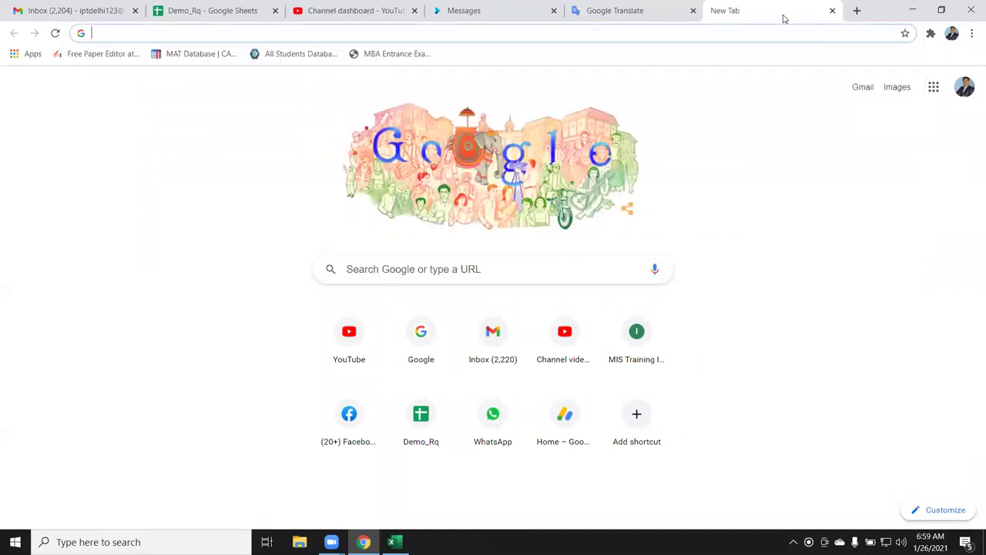
type("dr")
key("Return")
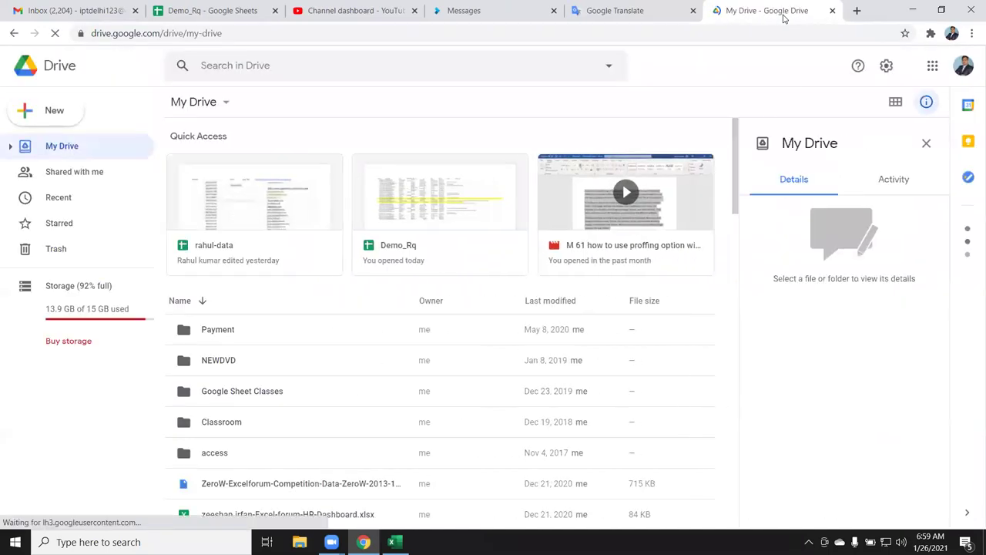
scroll(462, 254, "down", 4)
scroll(463, 255, "up", 3)
scroll(462, 255, "up", 1)
scroll(462, 254, "down", 3)
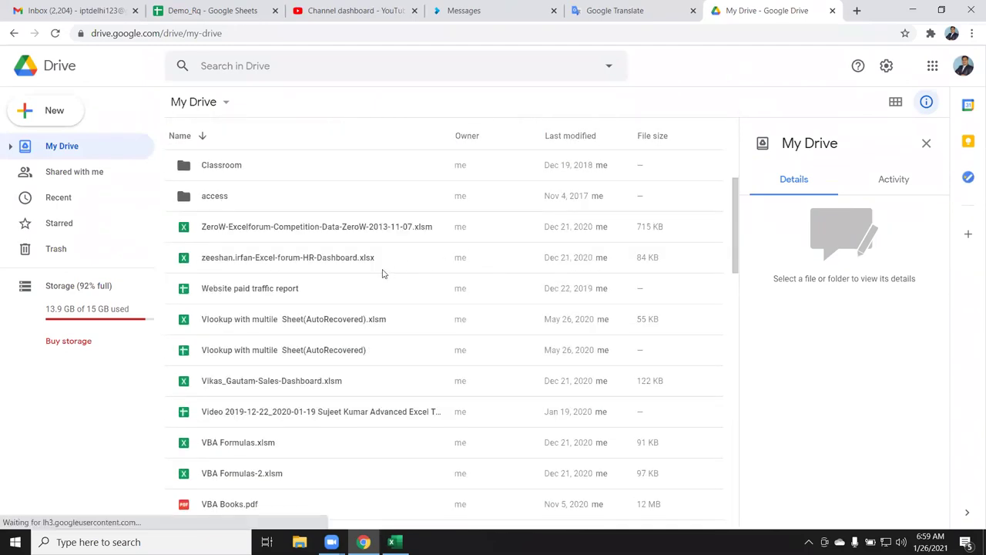
left_click(35, 115)
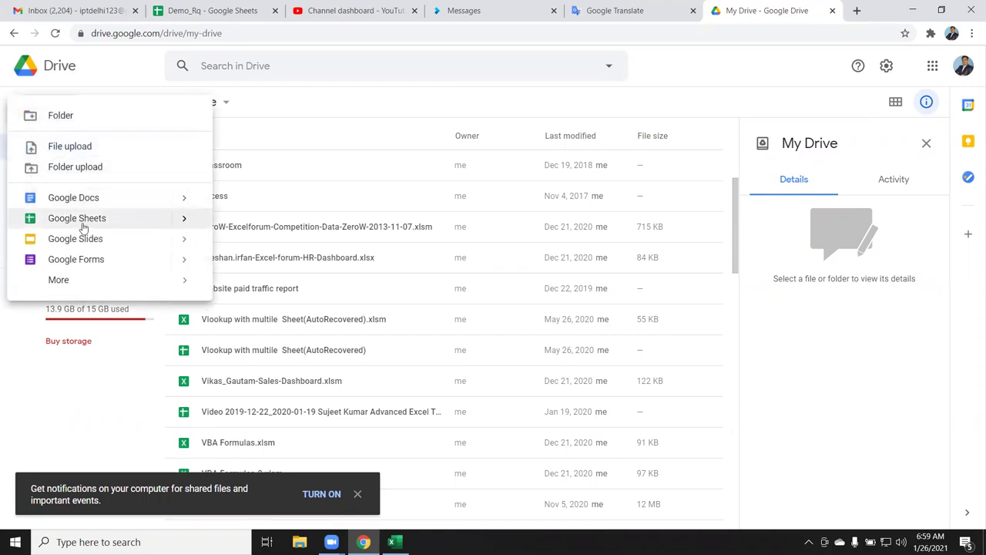
left_click(186, 219)
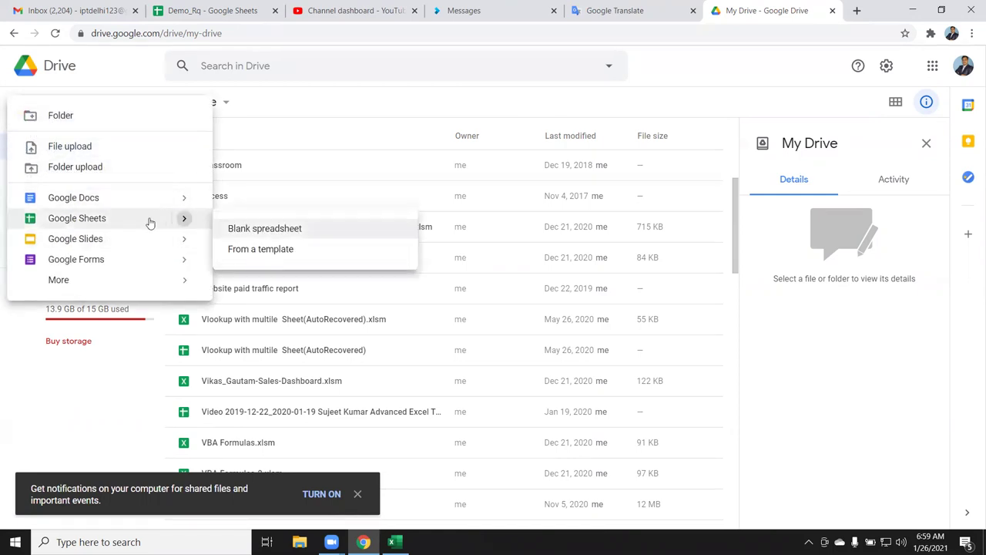
- Paste the 19 names, Puja to Yogesh, into A1:A19 of a new blank Google spreadsheet
left_click(242, 230)
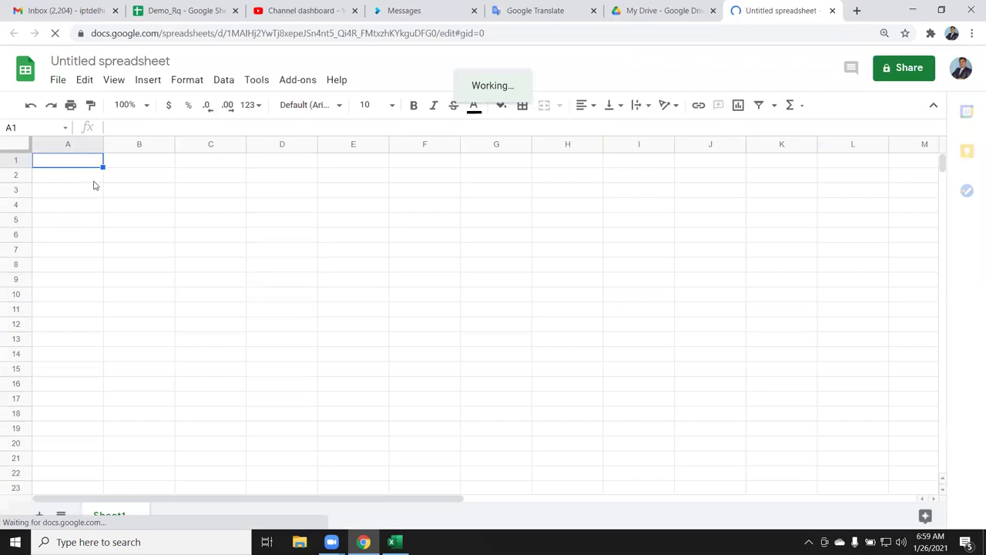
key("ctrl+v")
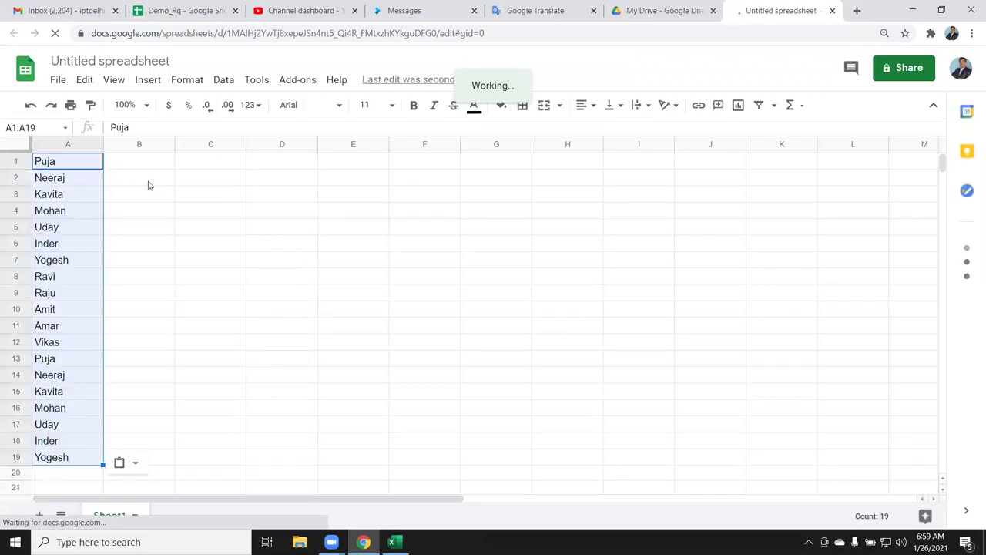
left_click(141, 161)
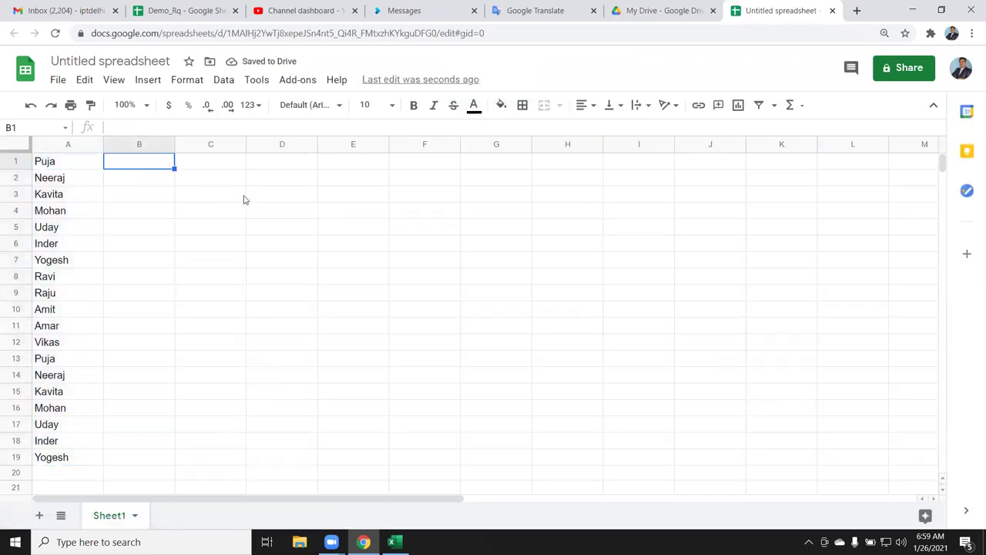
- Enter =GOOGLETRANSLATE(A1,"en","hn") in B1, which returns a #VALUE! error
type("=")
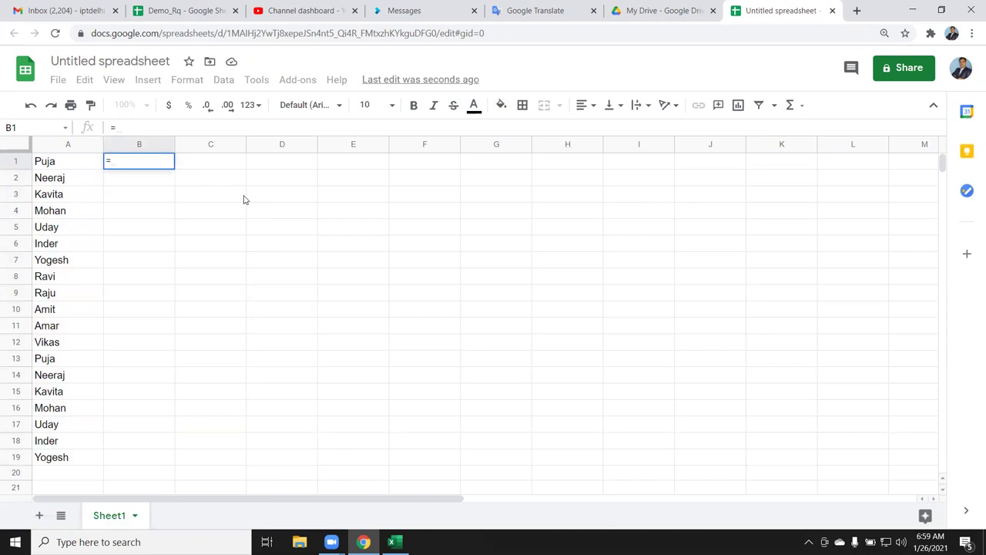
type("goo")
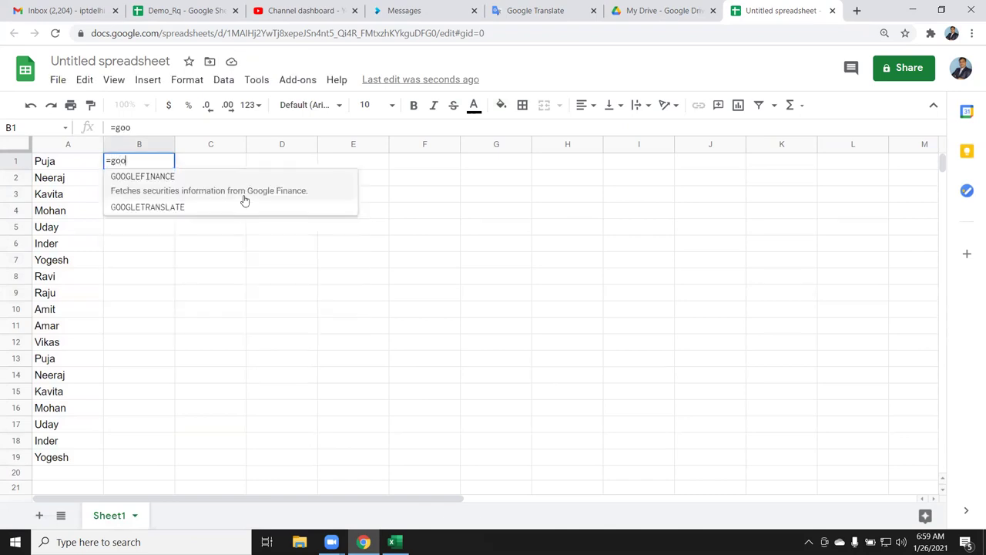
key("Down")
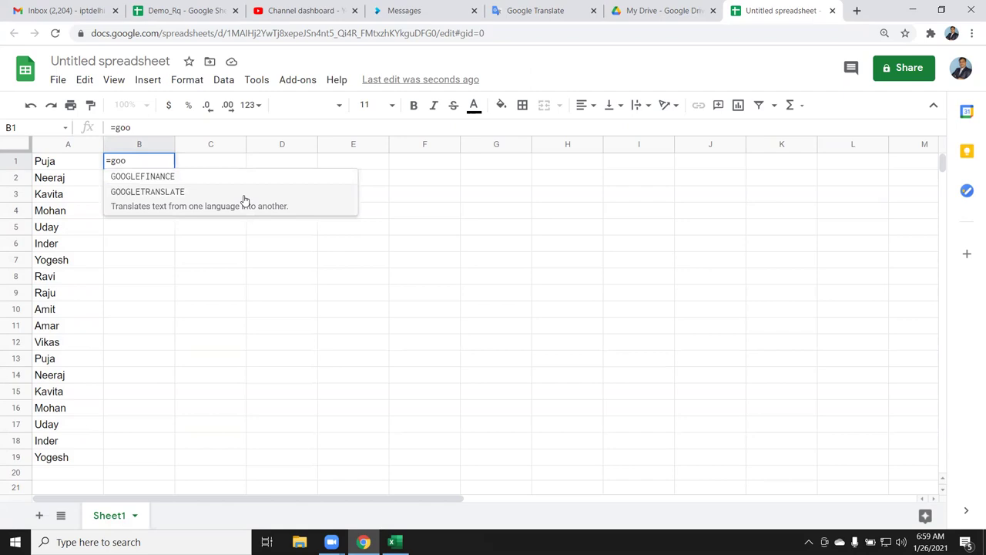
left_click(243, 199)
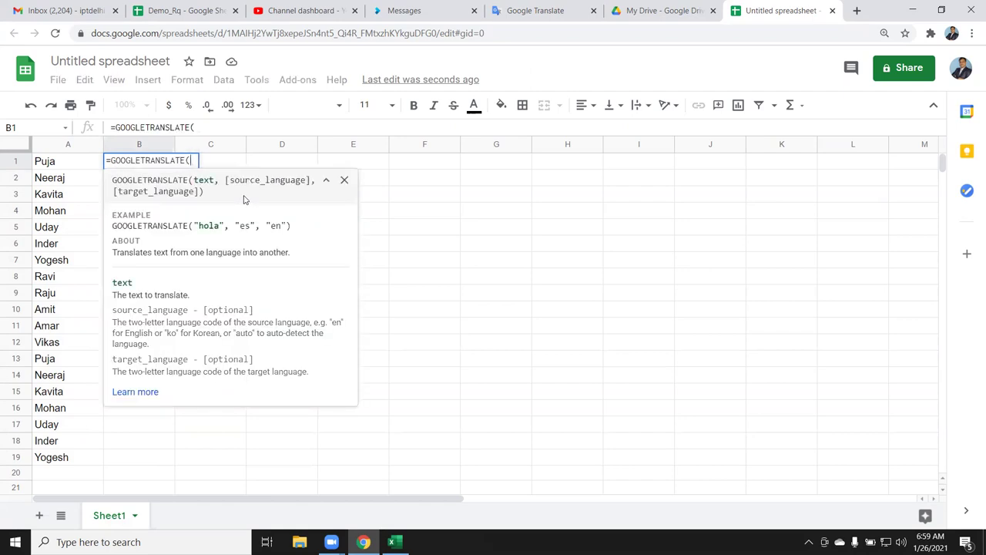
key("Left")
type(",")
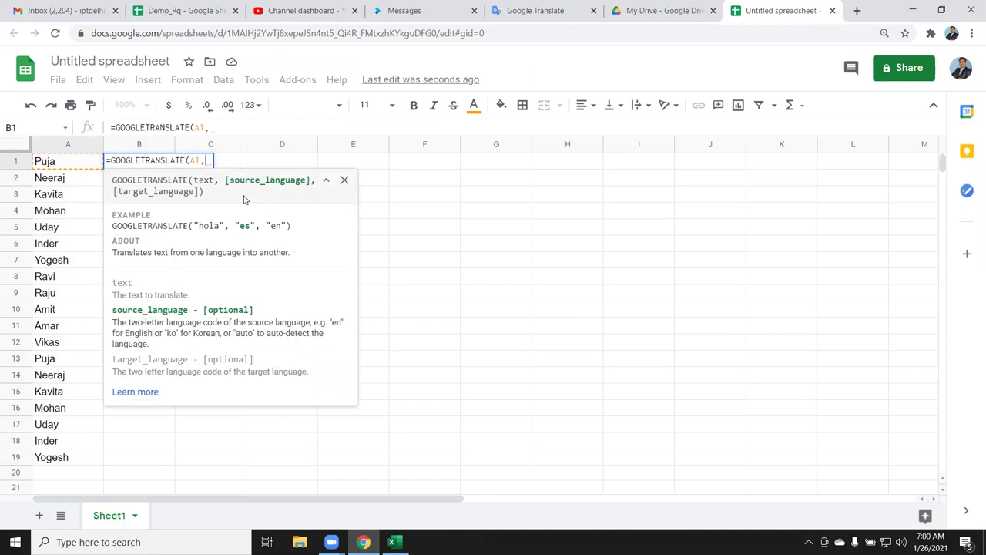
type("\"en")
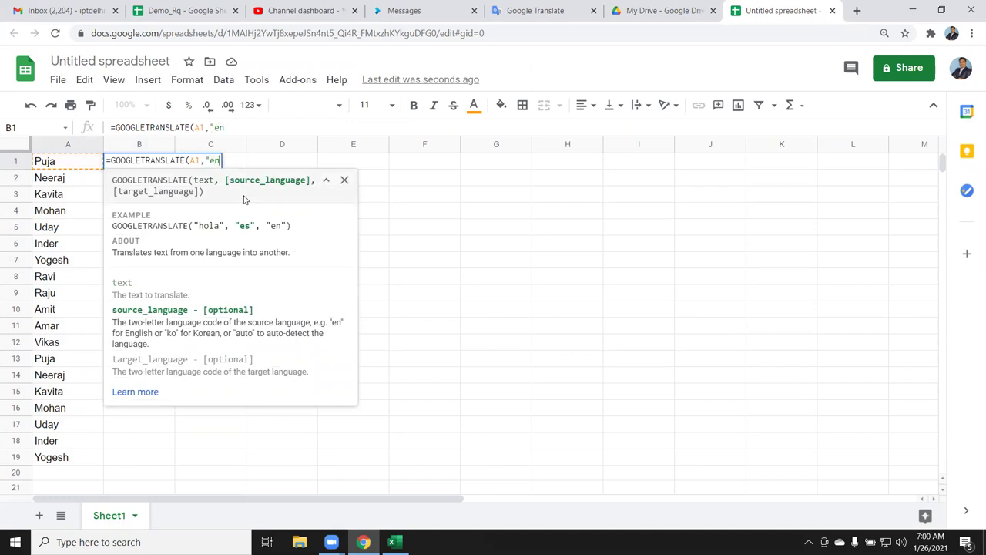
type("\"")
type(",\"hn\"")
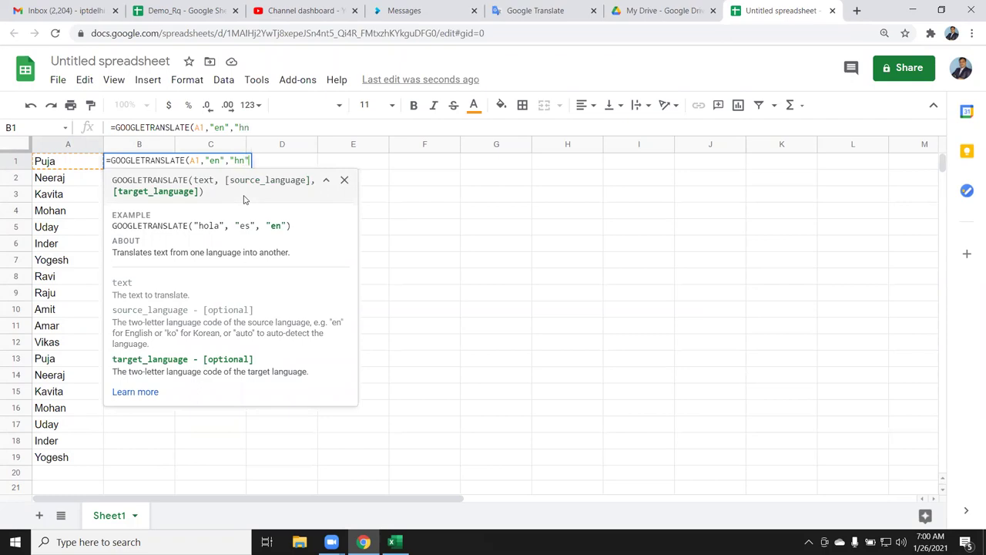
type(")")
key("Return")
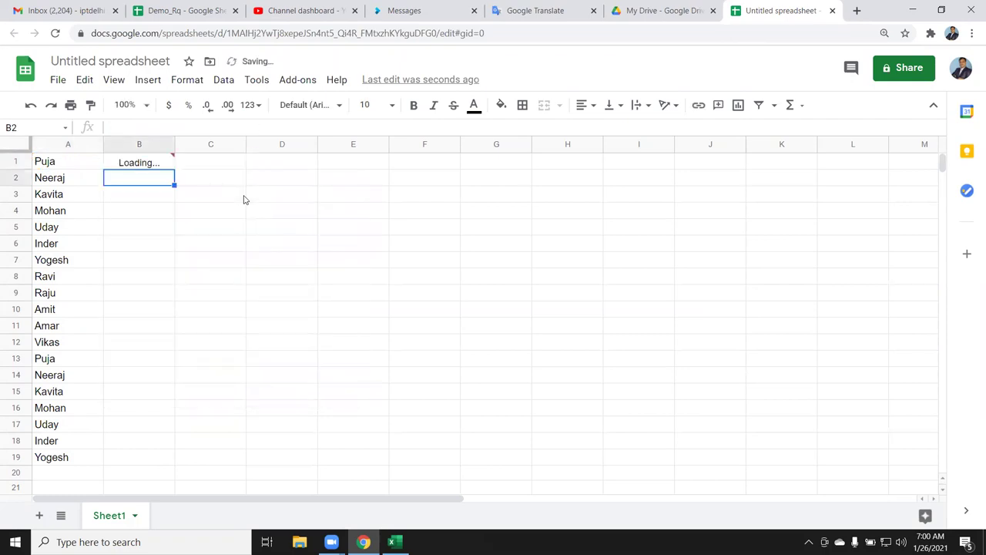
key("Up")
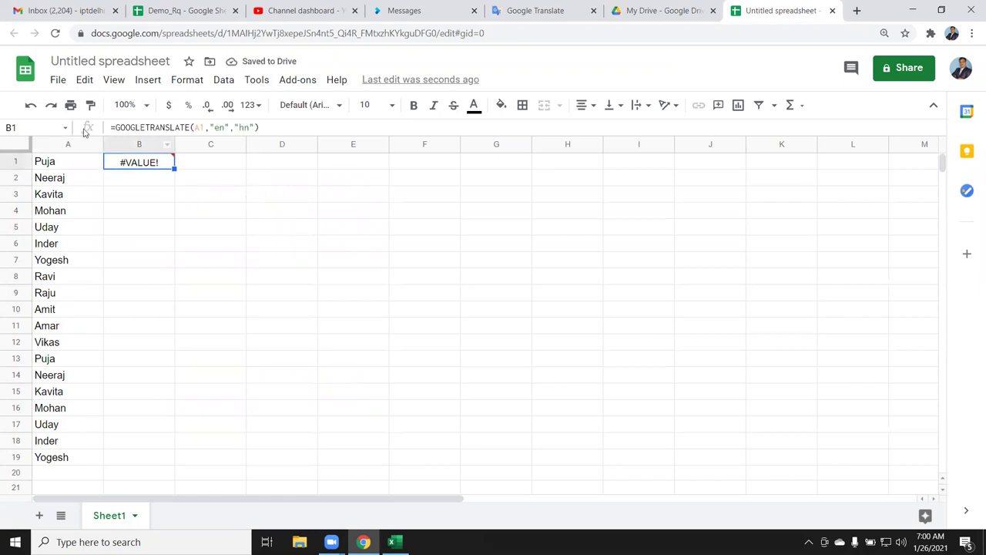
- Change the B1 formula's language code from "hn" to "hi" so it returns Hindi
double_click(141, 165)
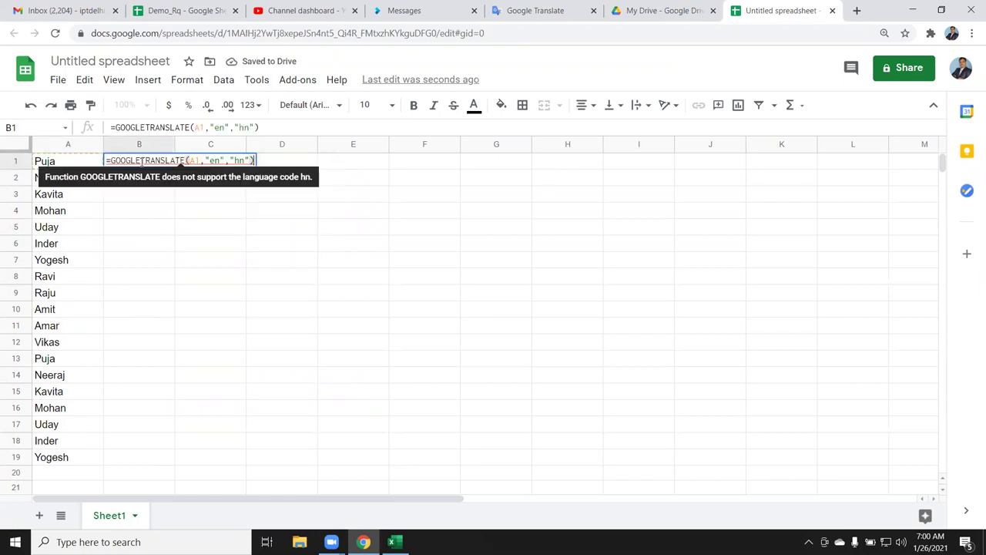
left_click(248, 161)
key("BackSpace")
type("i")
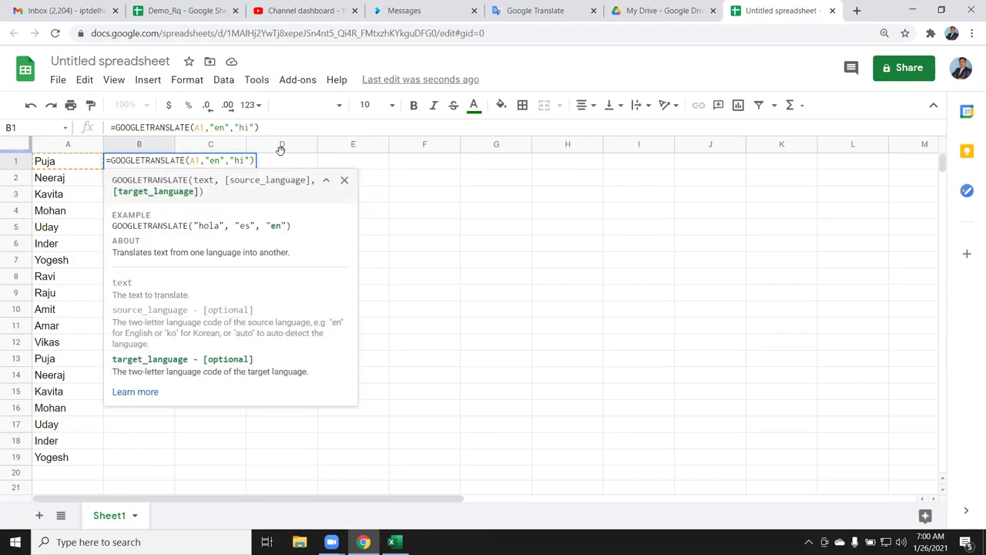
key("Return")
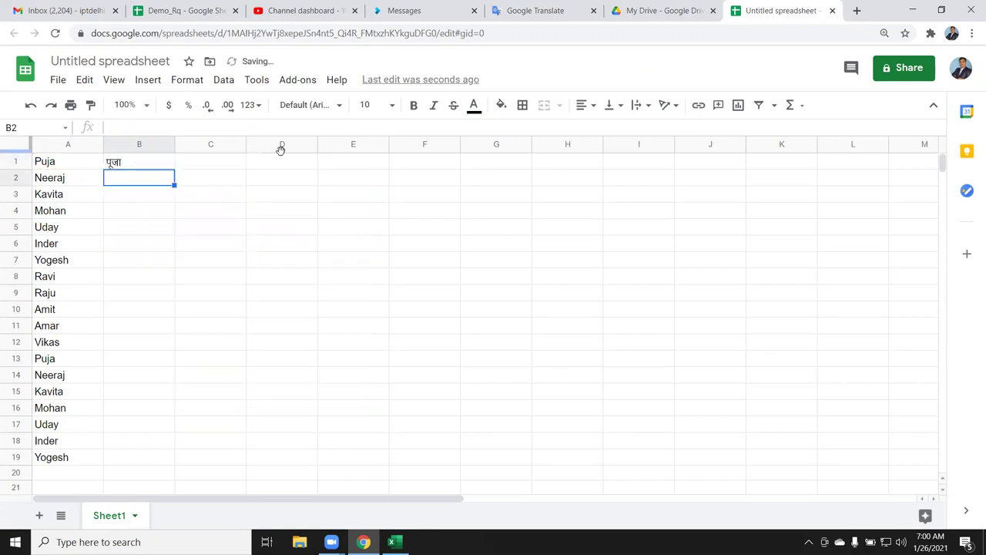
key("Up")
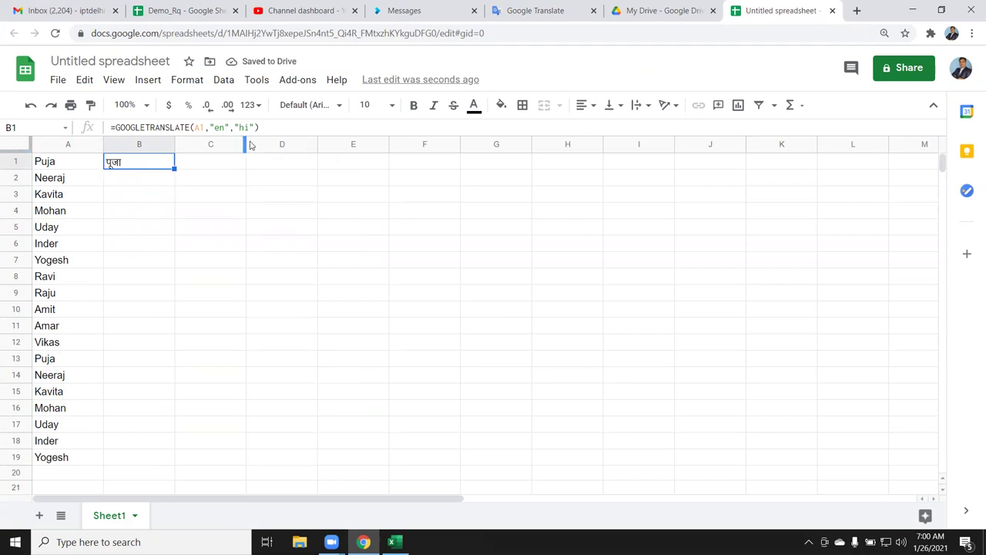
- Copy the Hindi formula down to B19, review the translated names, then return to Excel
double_click(174, 168)
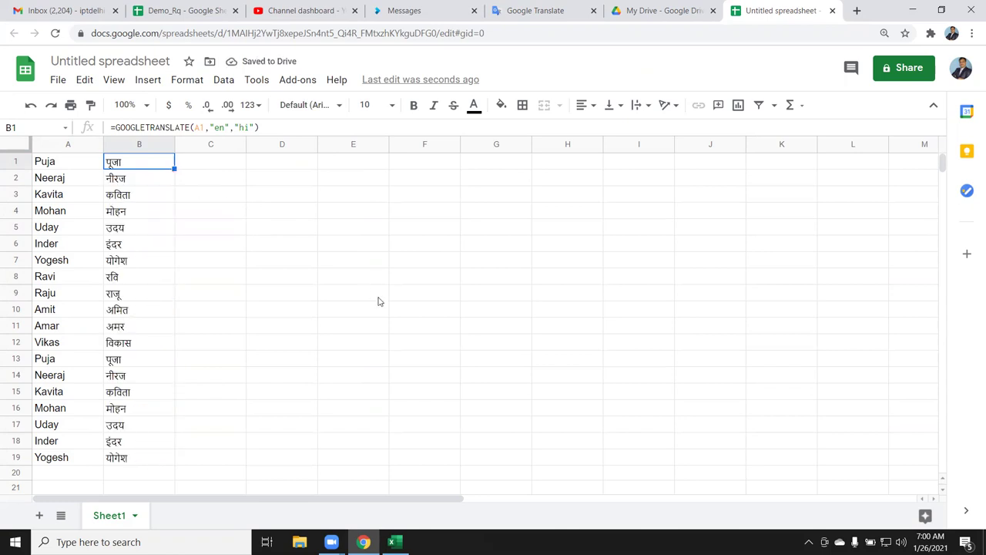
key("ctrl+Down")
key("ctrl+Up")
key("Down")
key("Down")
key("Down")
key("Down")
key("Up")
key("Up")
key("Up")
key("Up")
key("Right")
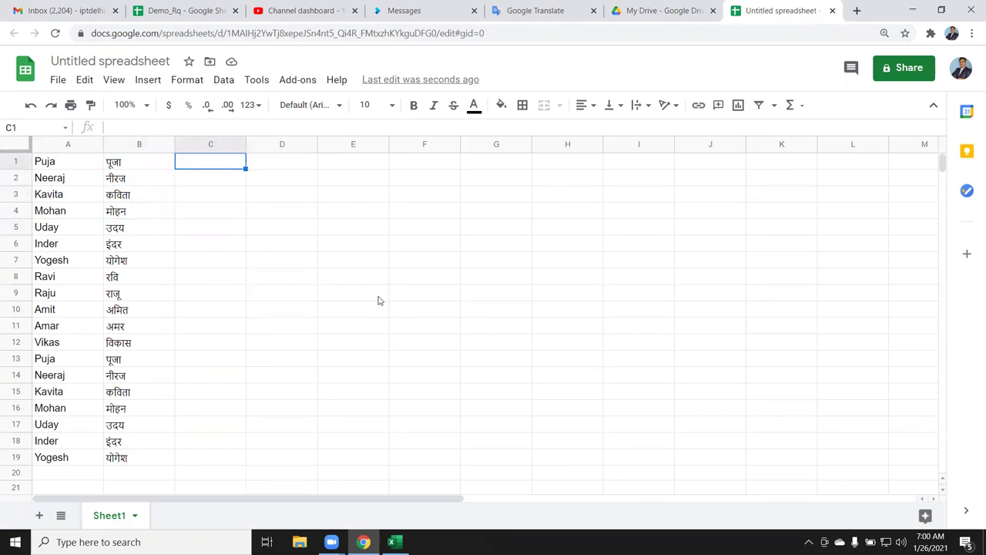
key("alt+Tab")
key("ctrl+shift+Down")
key("ctrl+c")
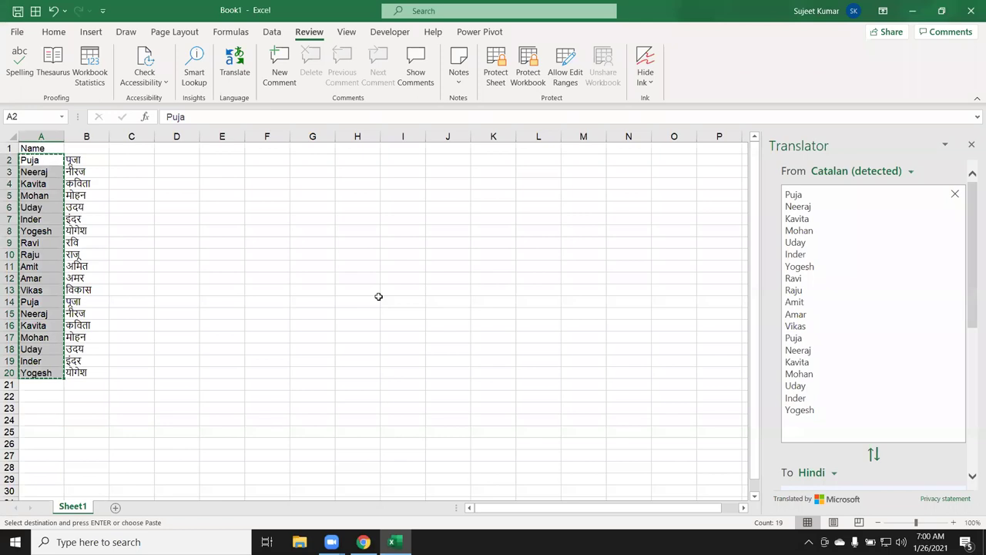
- Enter =GOOGLETRANSLATE(B1,"hi","en") in C1, turning the Hindi name back into 'prayer'
key("alt+Tab")
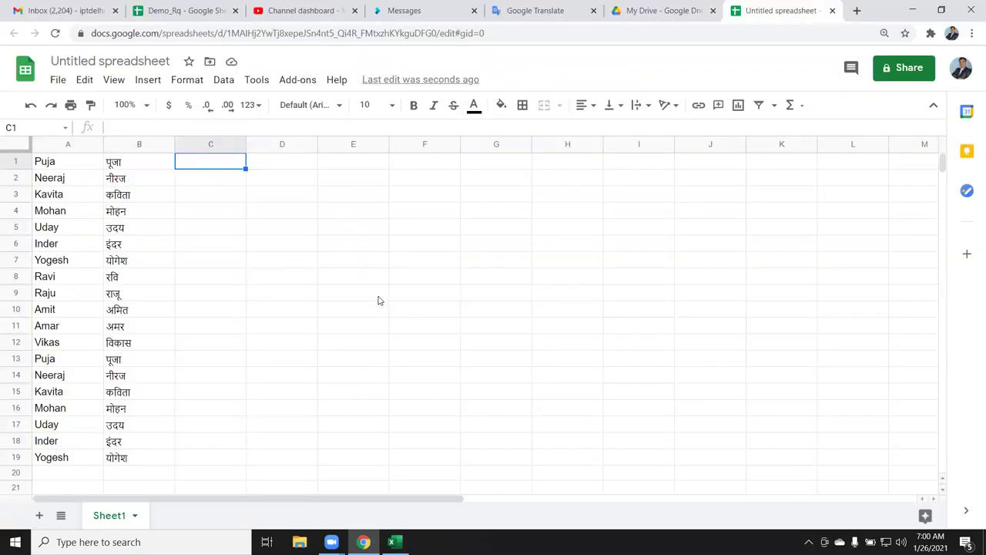
key("Left")
key("Right")
type("=")
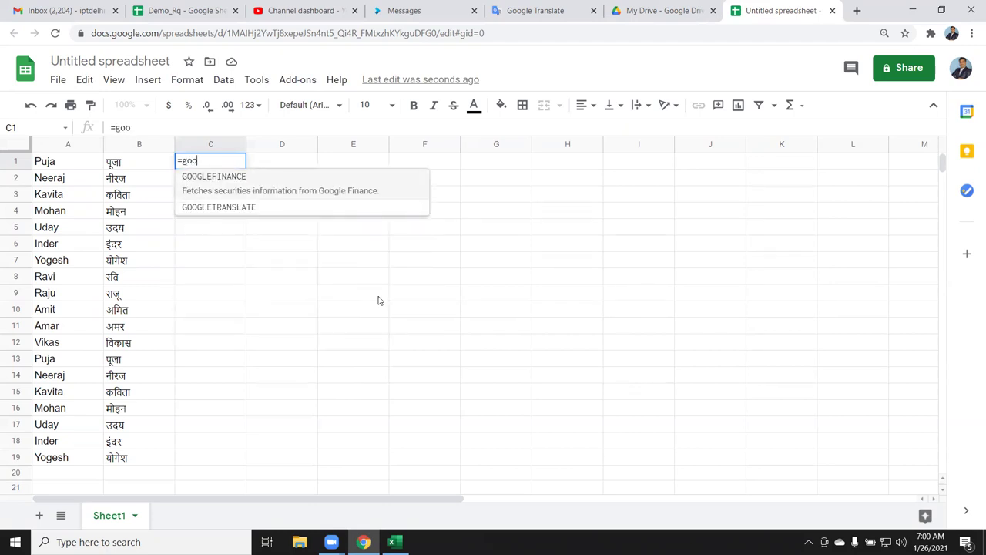
key("Down")
key("Up")
key("Down")
key("Tab")
key("Left")
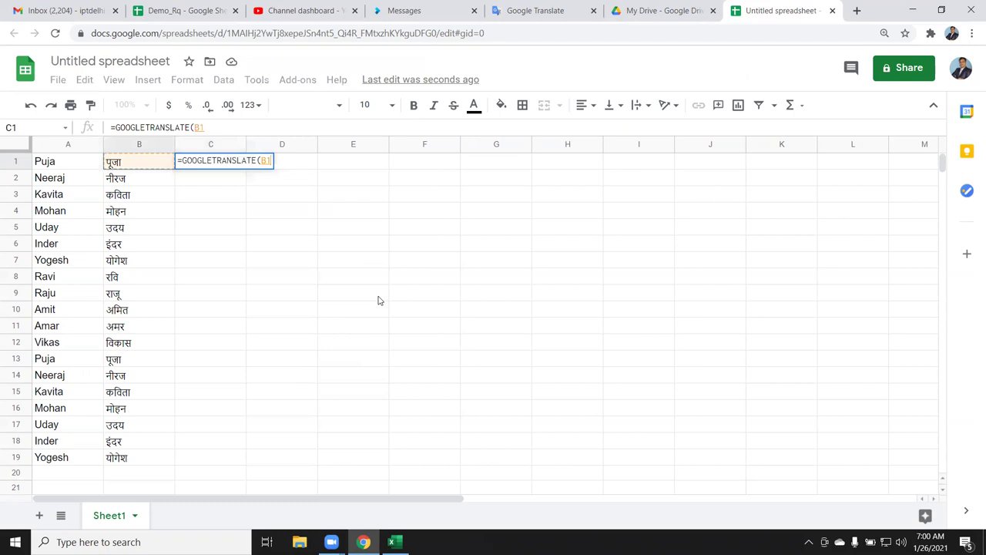
type(",\"")
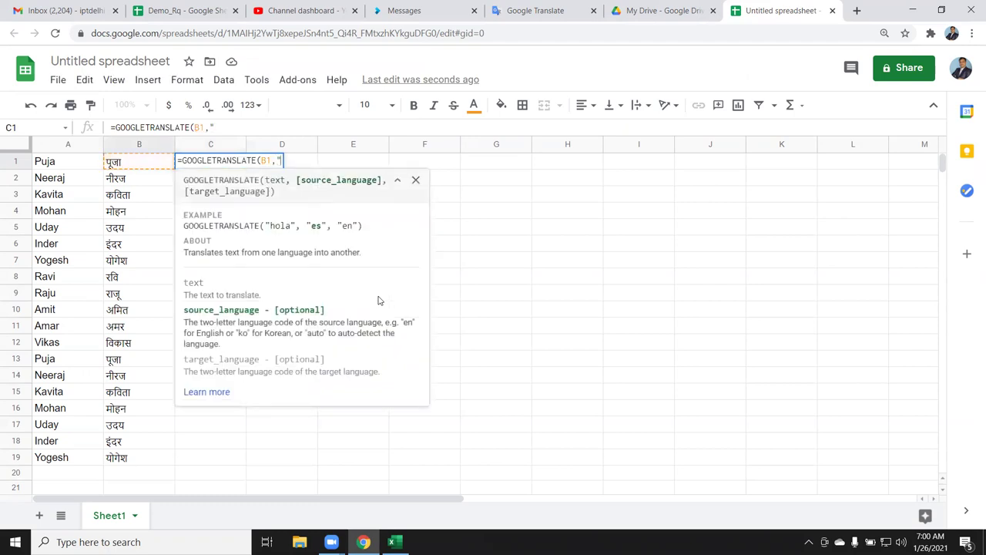
type("hi\",")
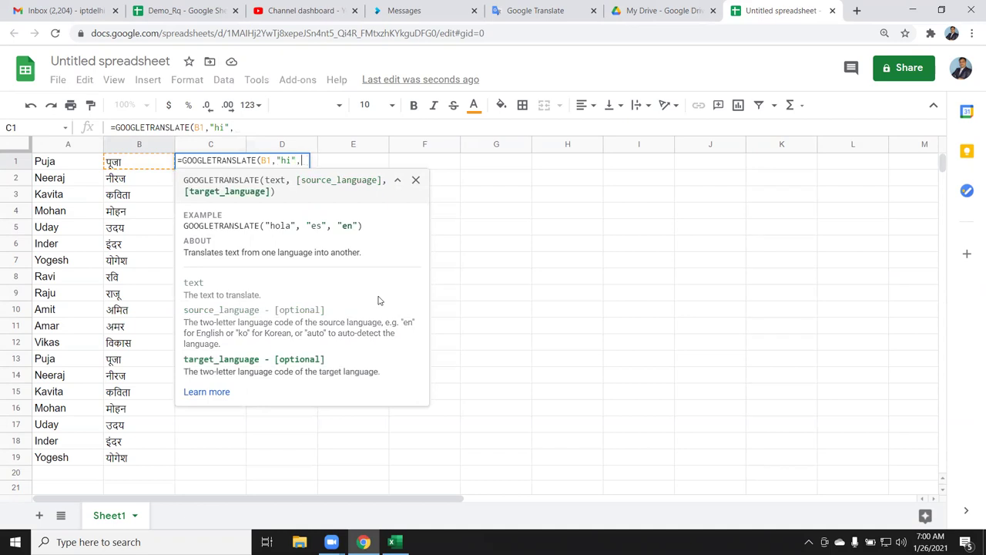
type("en")
key("BackSpace")
key("BackSpace")
type("\"")
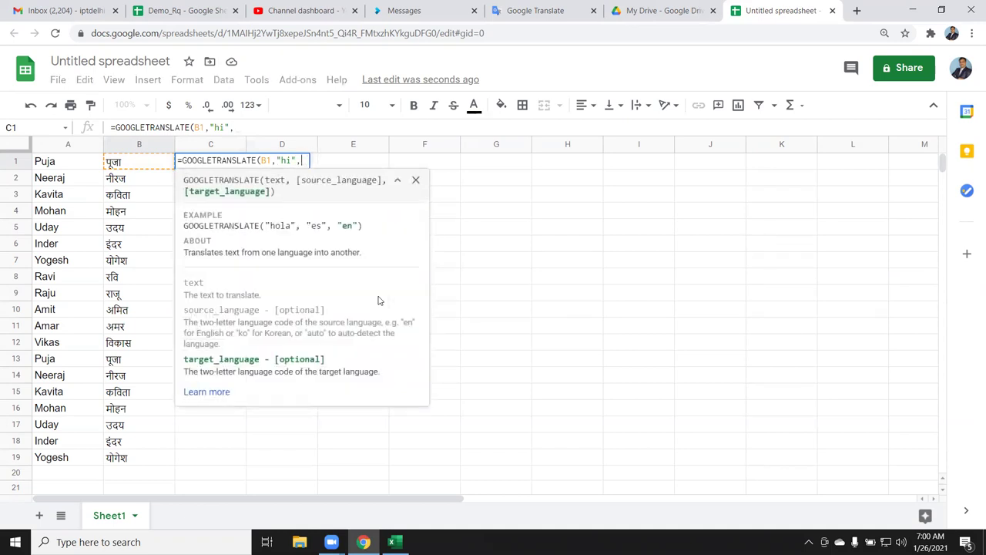
type("en\"")
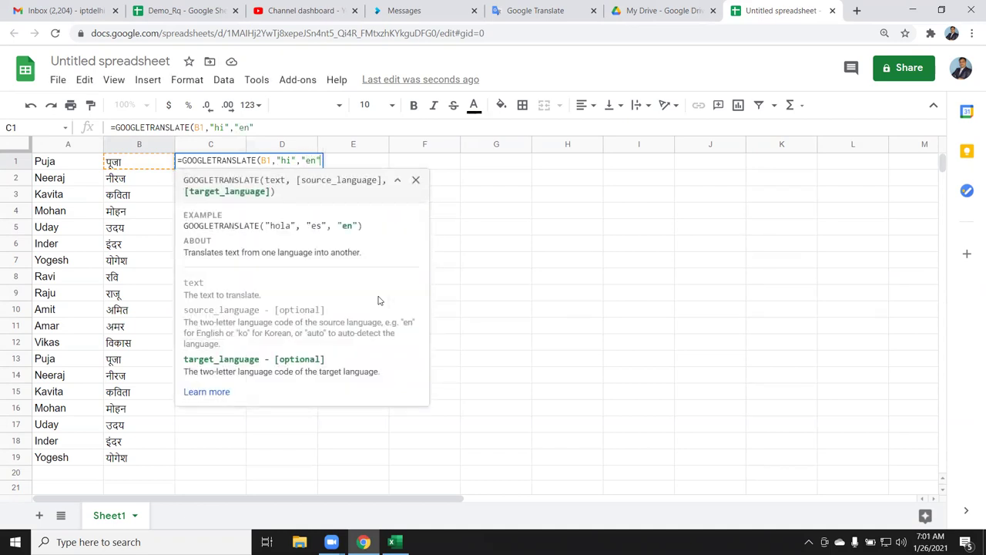
type(")")
key("Return")
key("Up")
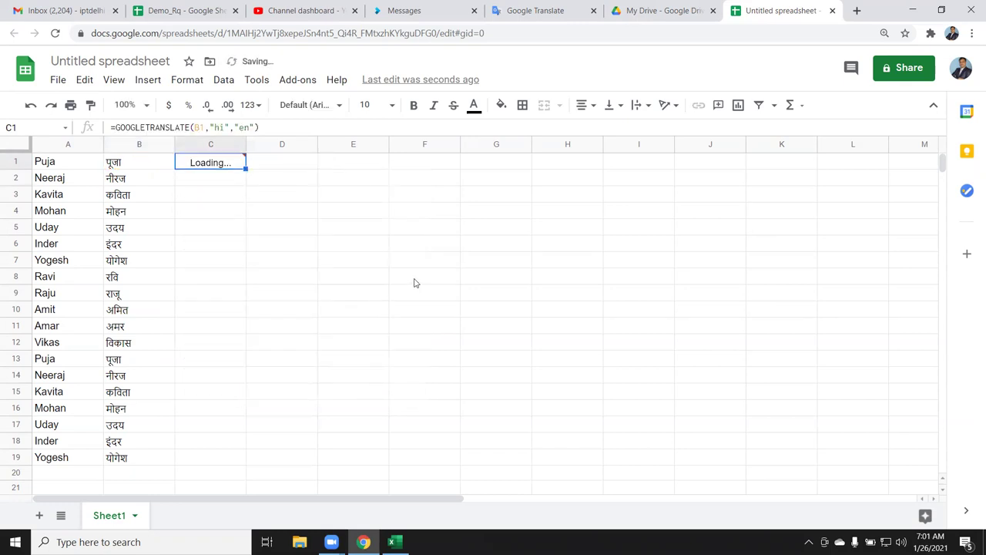
- Copy the back-translation down to C19, spot-check 'poem' in C3, and select C1:C19
double_click(246, 165)
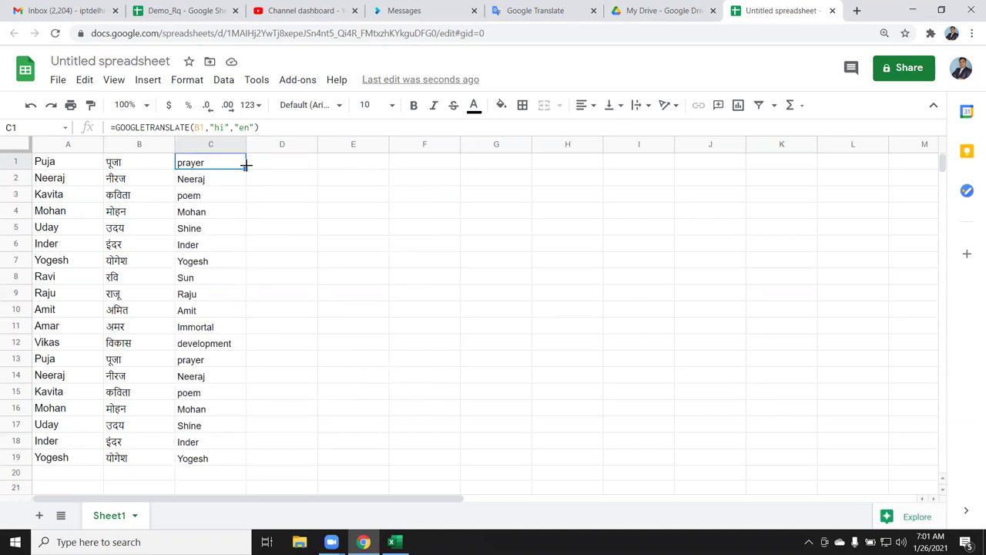
key("Down")
key("Down")
key("Left")
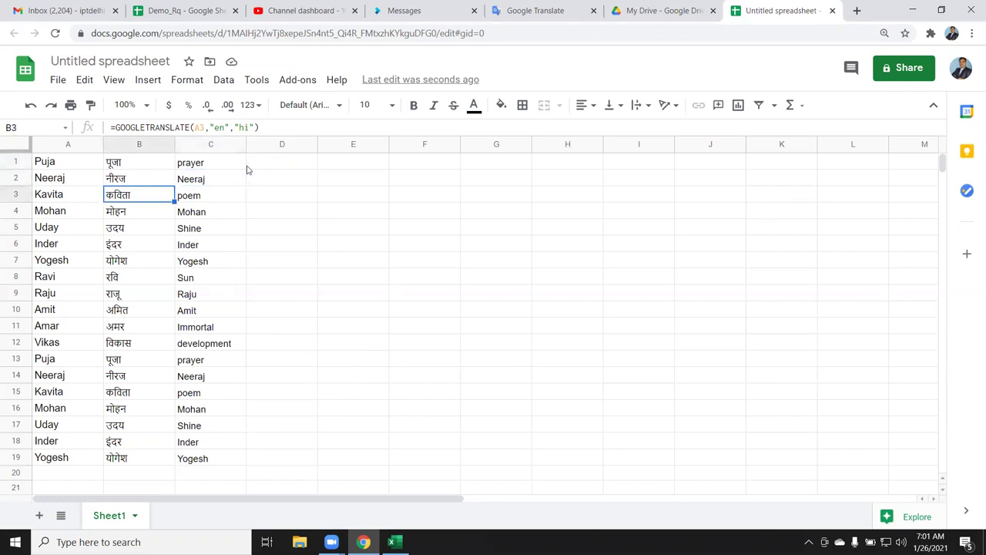
key("Right")
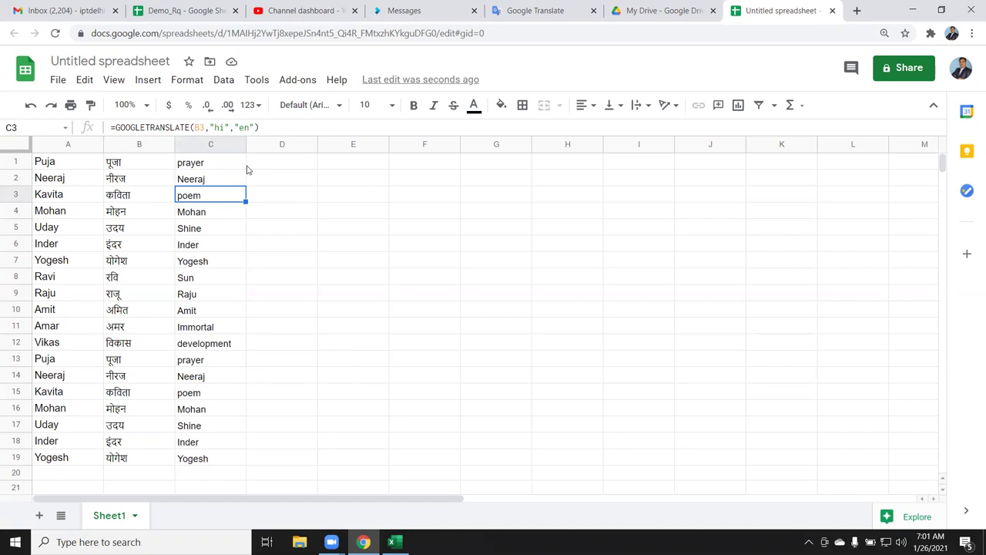
key("Up")
key("Up")
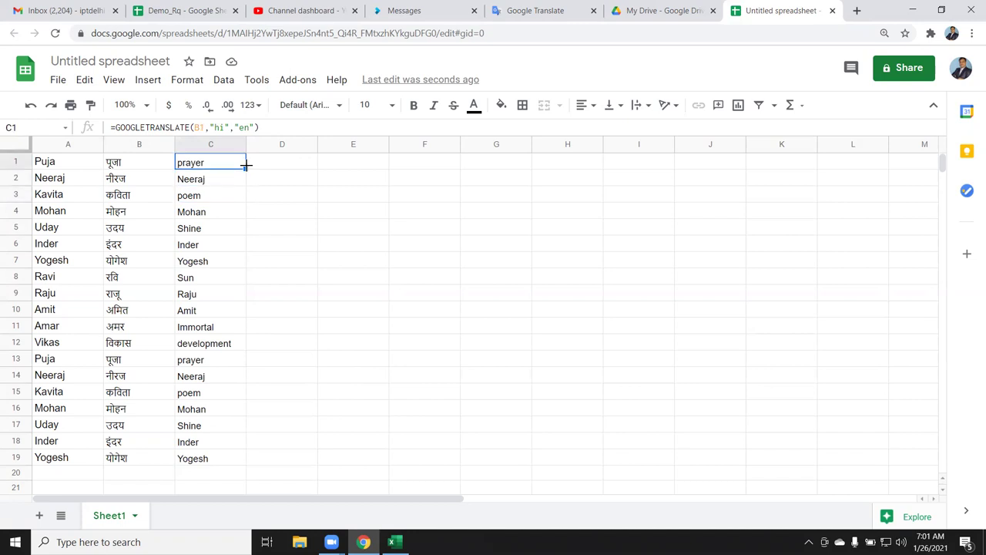
key("ctrl+shift+Down")
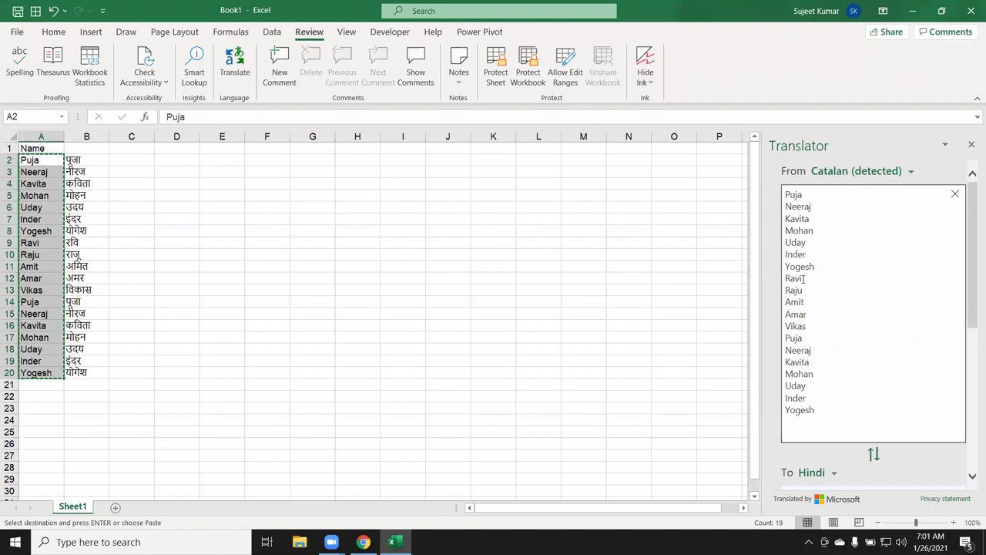
- Compare the Excel Translator's Hindi results with column B, then translate the Hindi name in B2
scroll(814, 393, "down", 3)
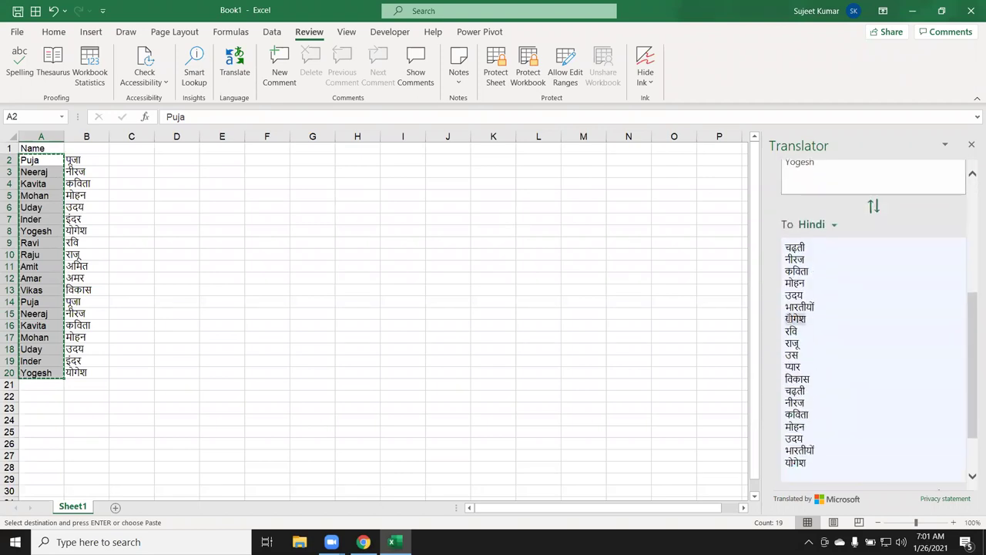
scroll(787, 317, "down", 2)
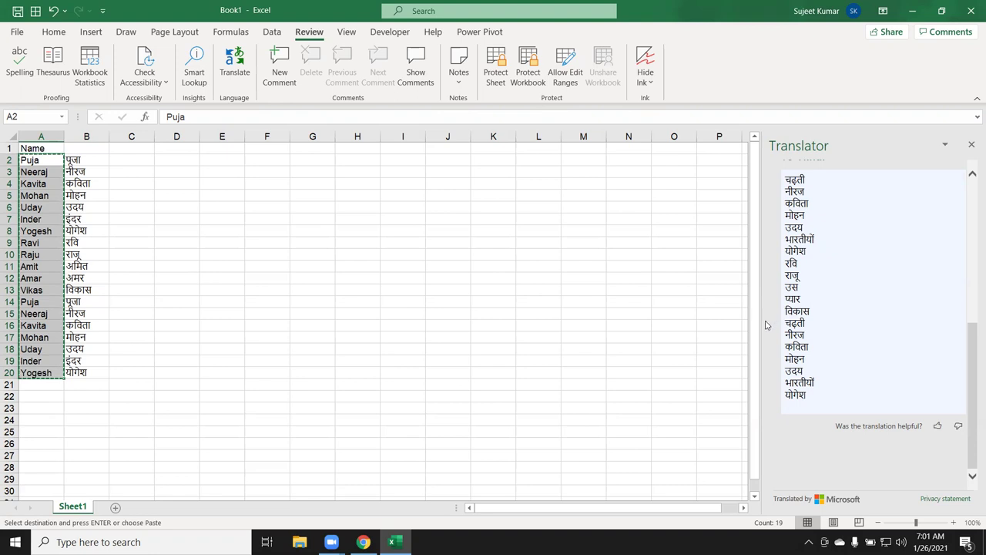
scroll(733, 305, "down", 2)
scroll(732, 306, "up", 2)
left_click(78, 159)
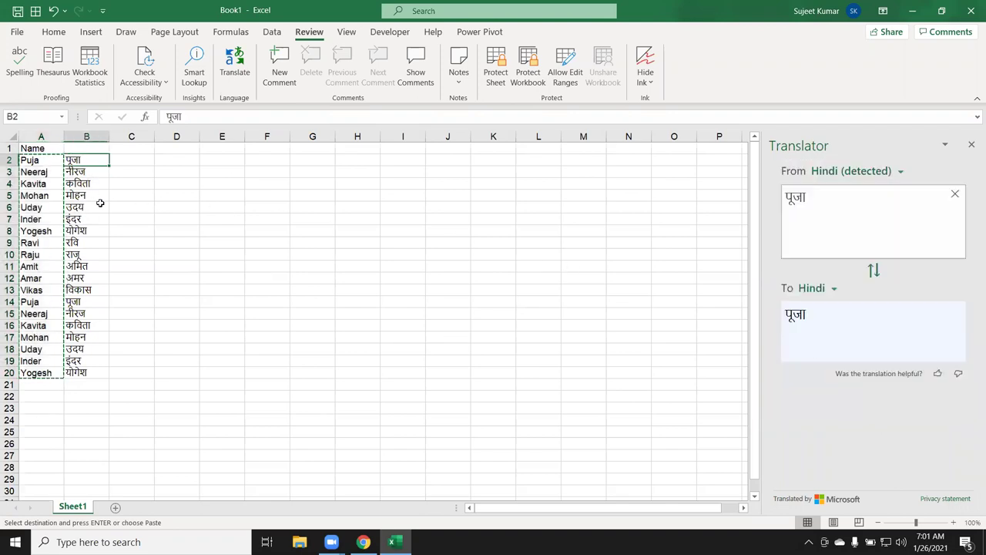
scroll(146, 243, "up", 2, "ctrl")
scroll(147, 242, "up", 1, "ctrl")
left_click(189, 177)
key("alt+Tab")
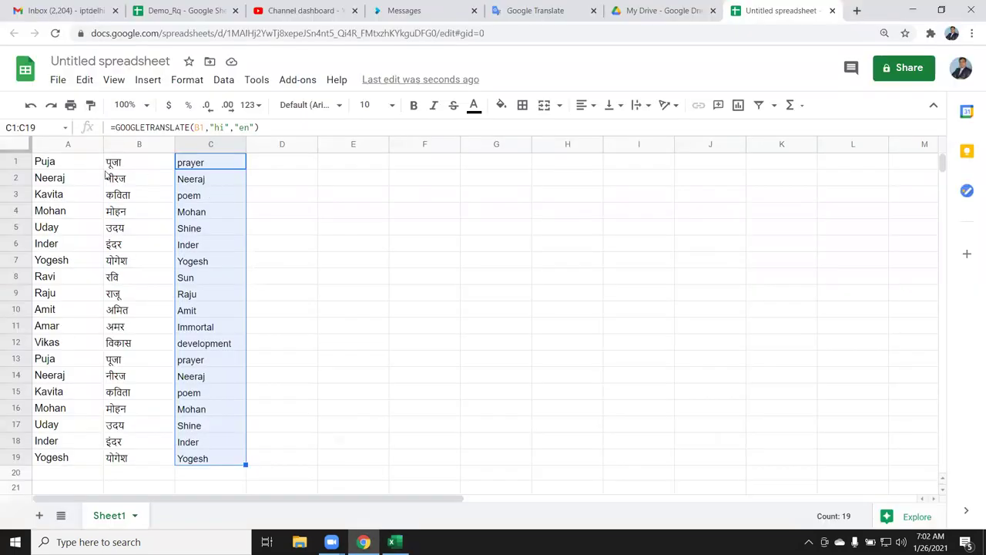
- Inspect B1's GOOGLETRANSLATE formula without changing it, then return to Excel
left_click(106, 166)
left_click_drag(275, 129, 111, 128)
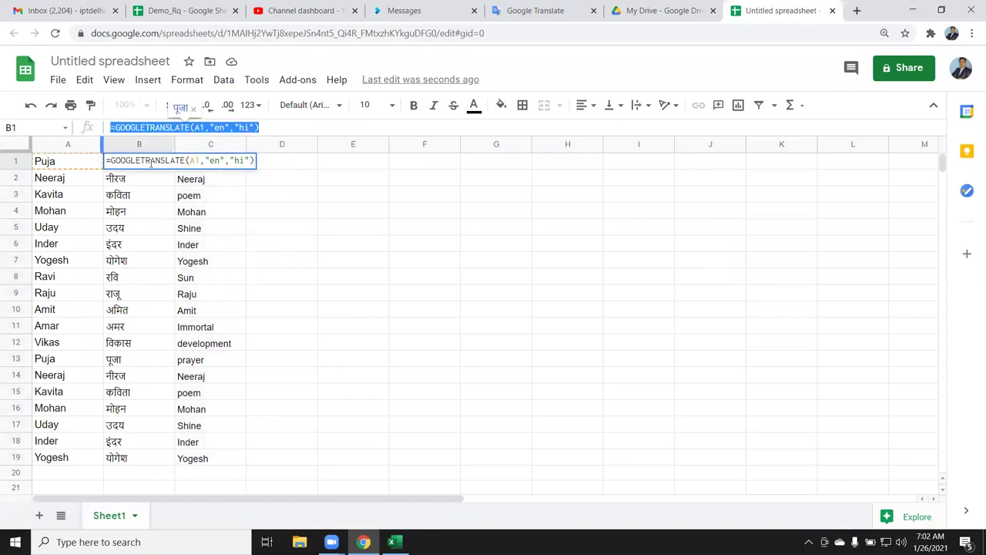
key("Escape")
key("alt+Tab")
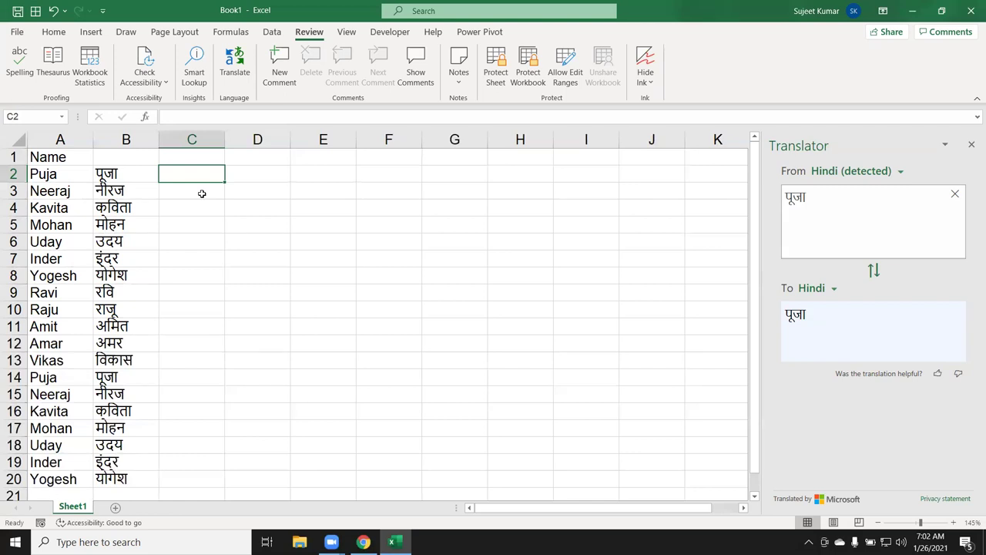
- Minimise Excel with Windows+D to reveal the desktop
key("super+d")
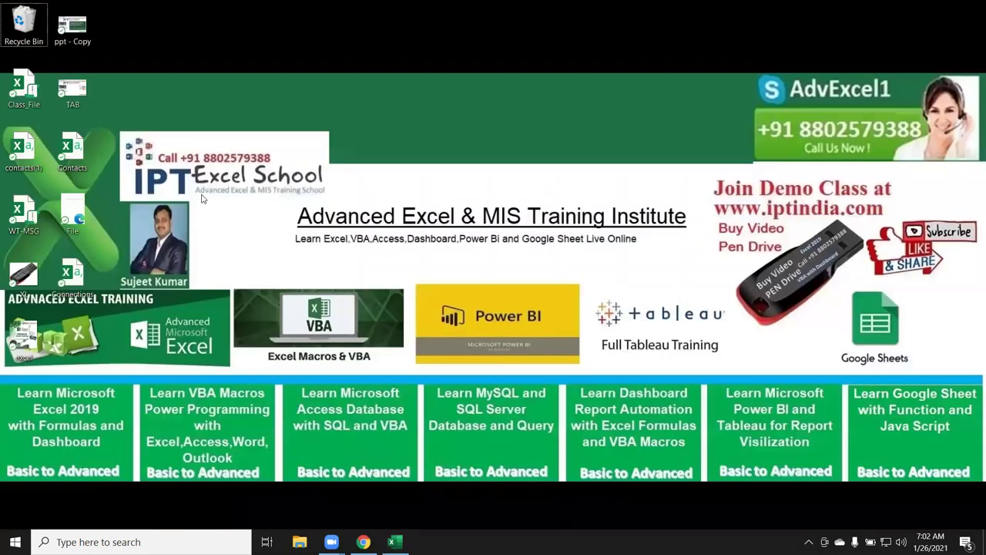